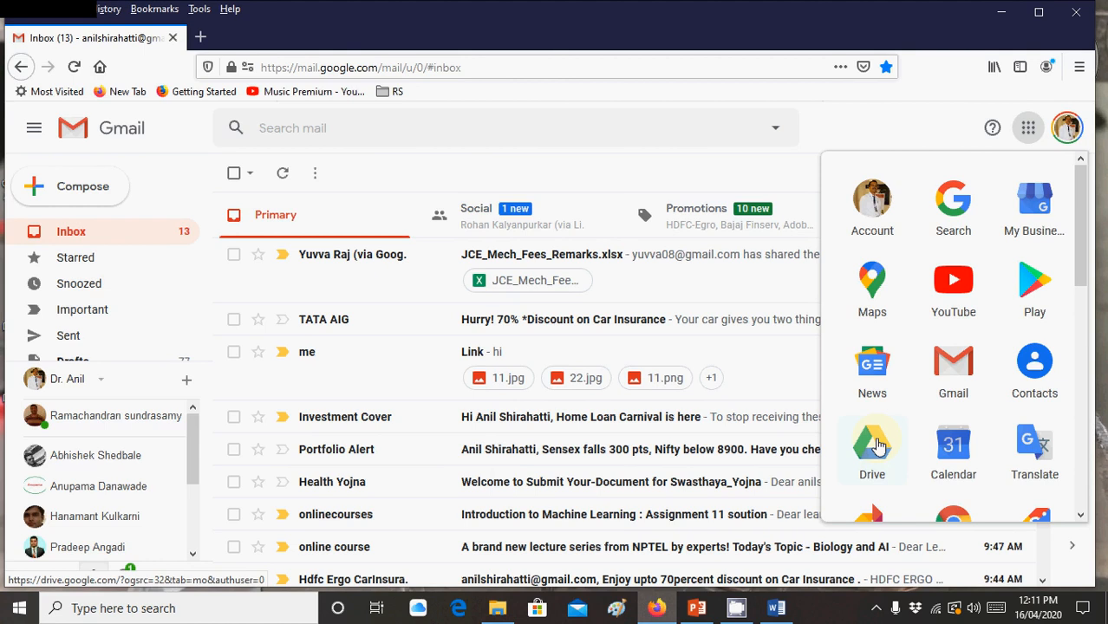
- Open Google Drive from Gmail and create a new blank Google Form
click(877, 445)
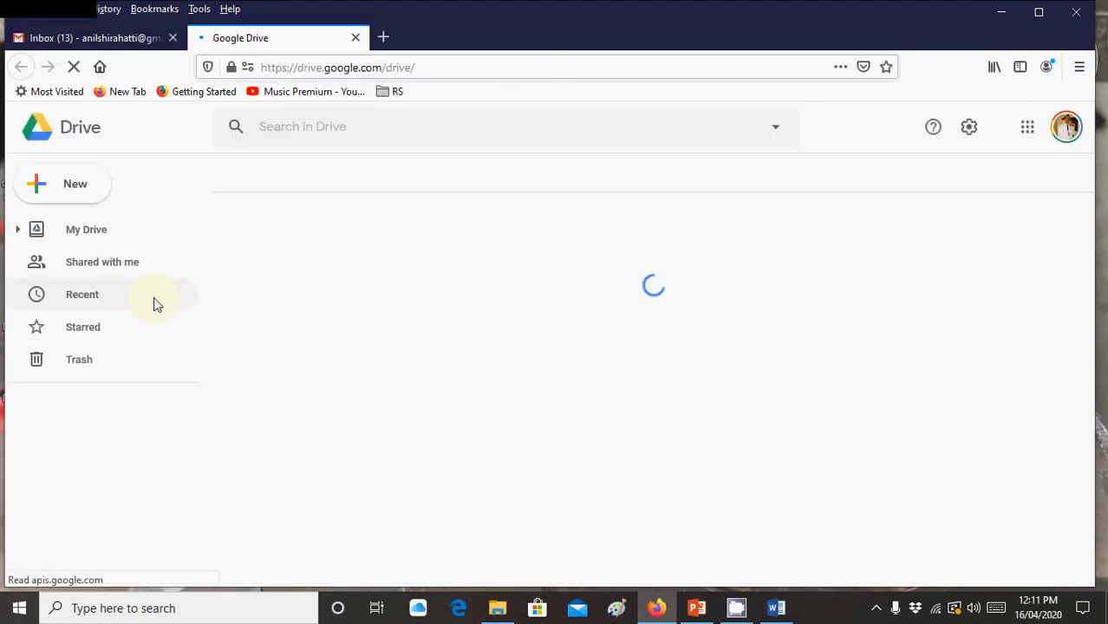
click(747, 608)
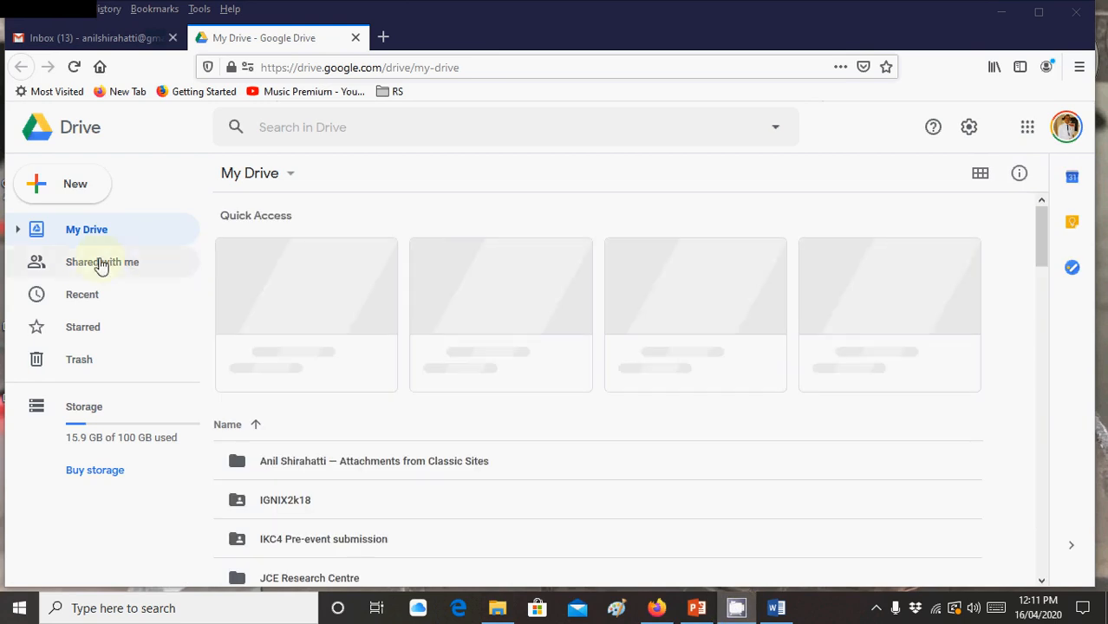
click(91, 197)
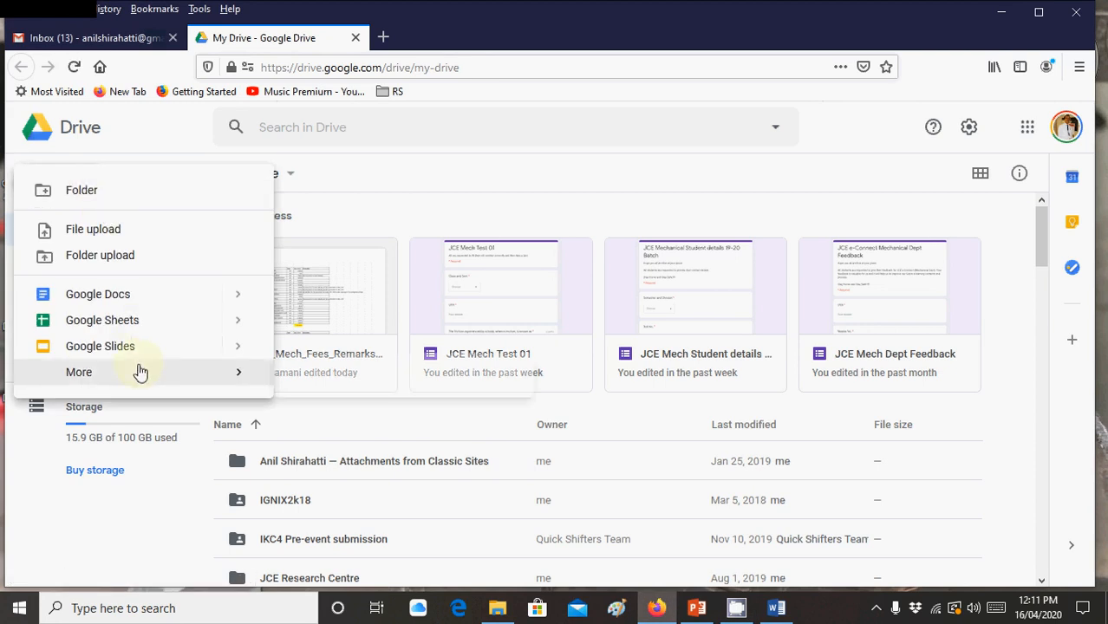
mouse_move(139, 371)
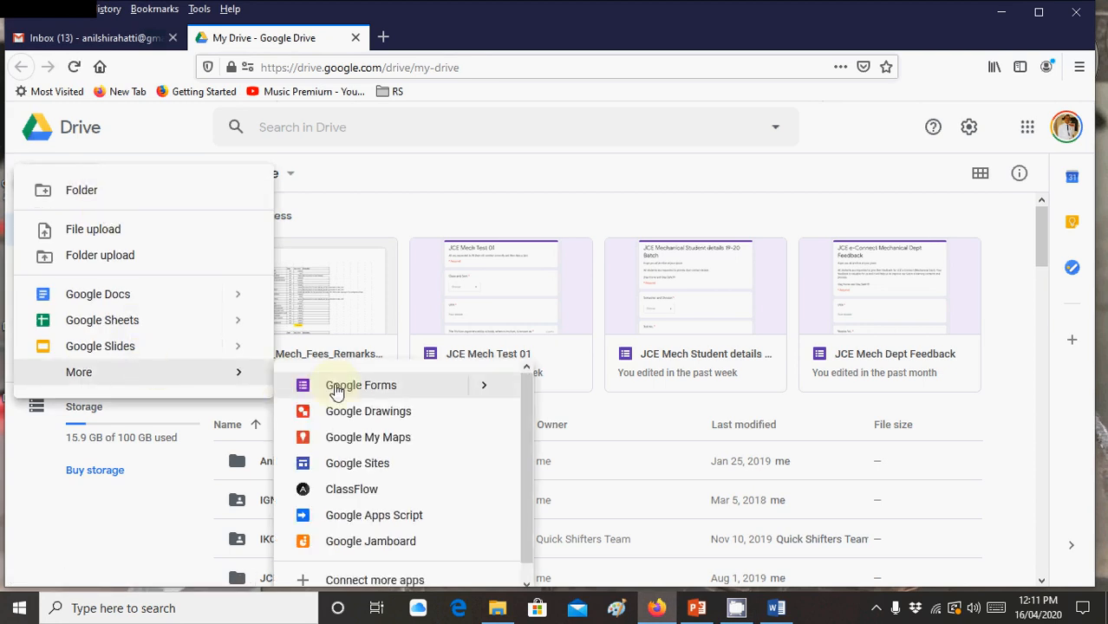
click(485, 388)
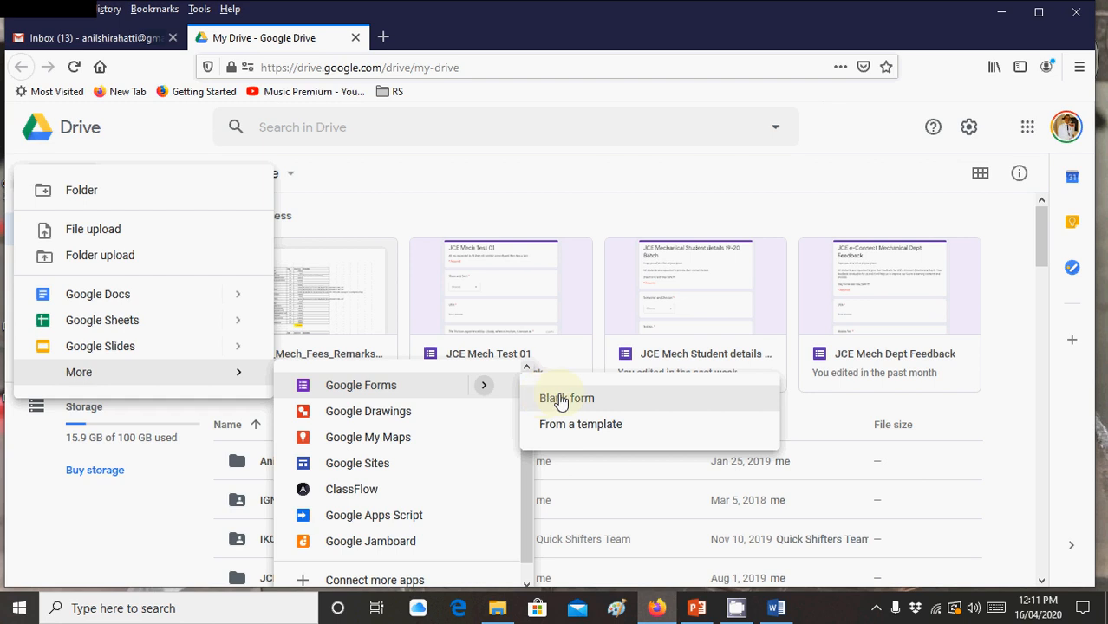
click(562, 400)
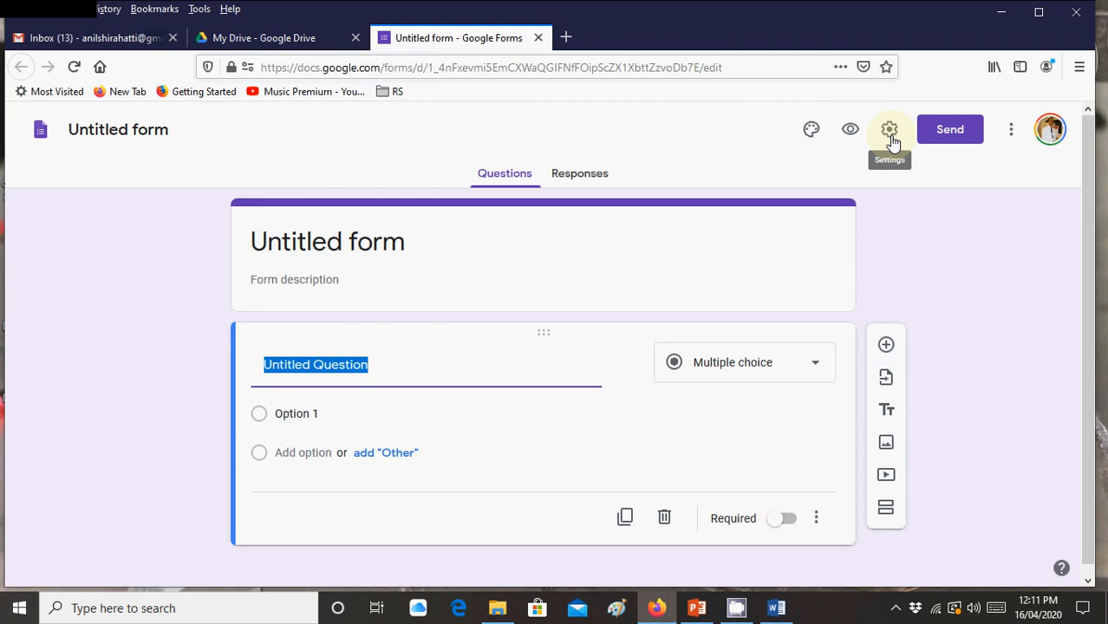
- Make the form a quiz, stop respondents from seeing correct answers, and save the settings
click(890, 131)
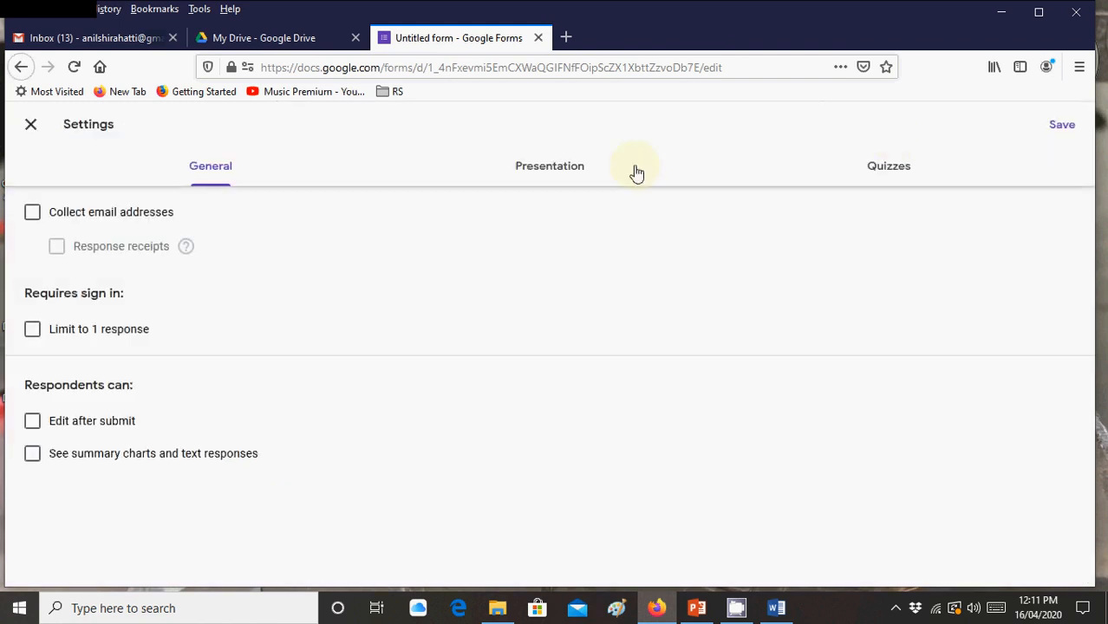
click(886, 182)
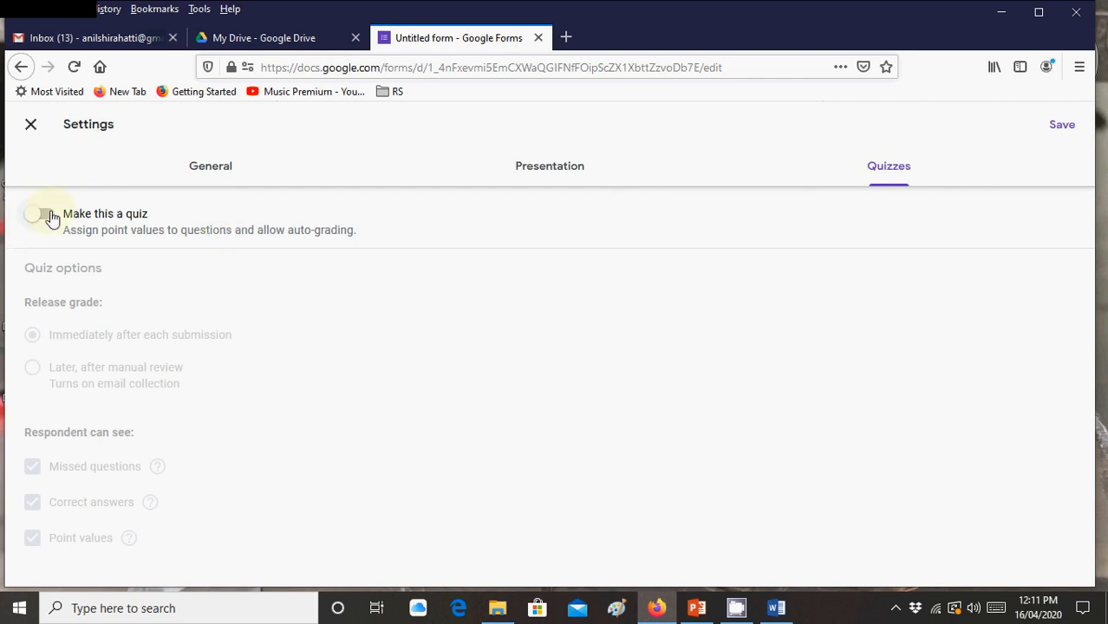
click(47, 215)
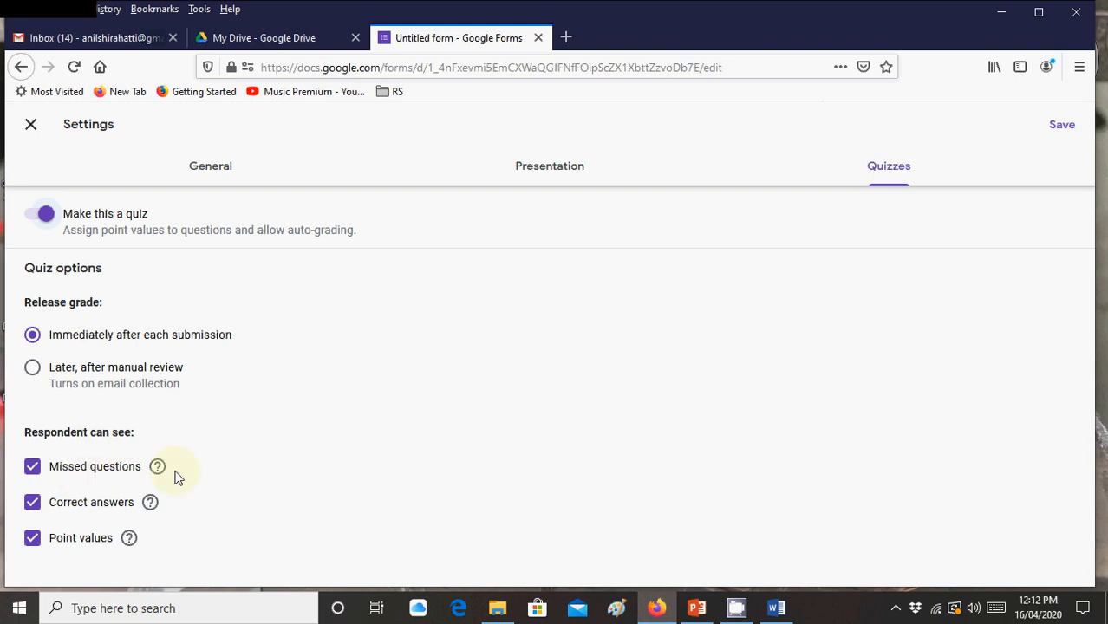
click(33, 505)
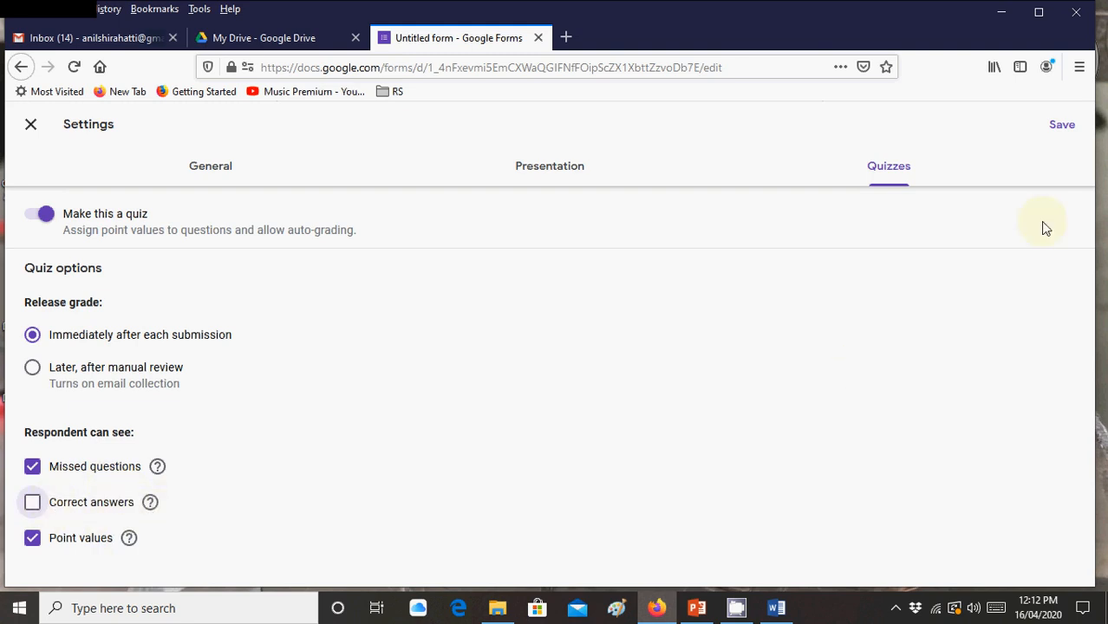
click(1062, 130)
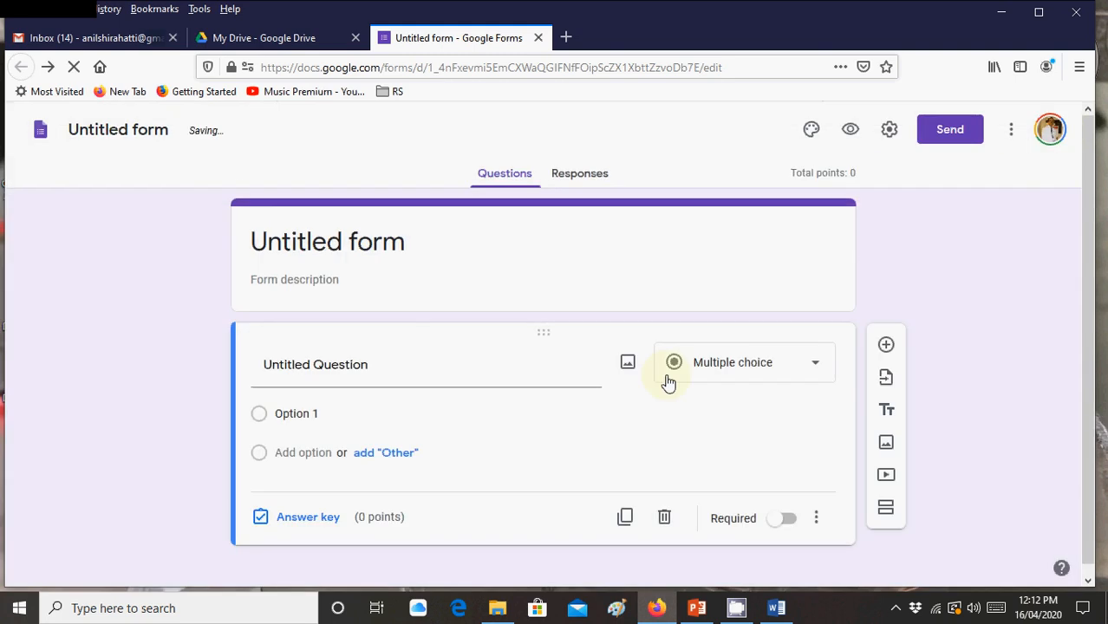
- Title the form "JCE Test 01" and enter the description "Test is for Mechanical Students"
click(149, 124)
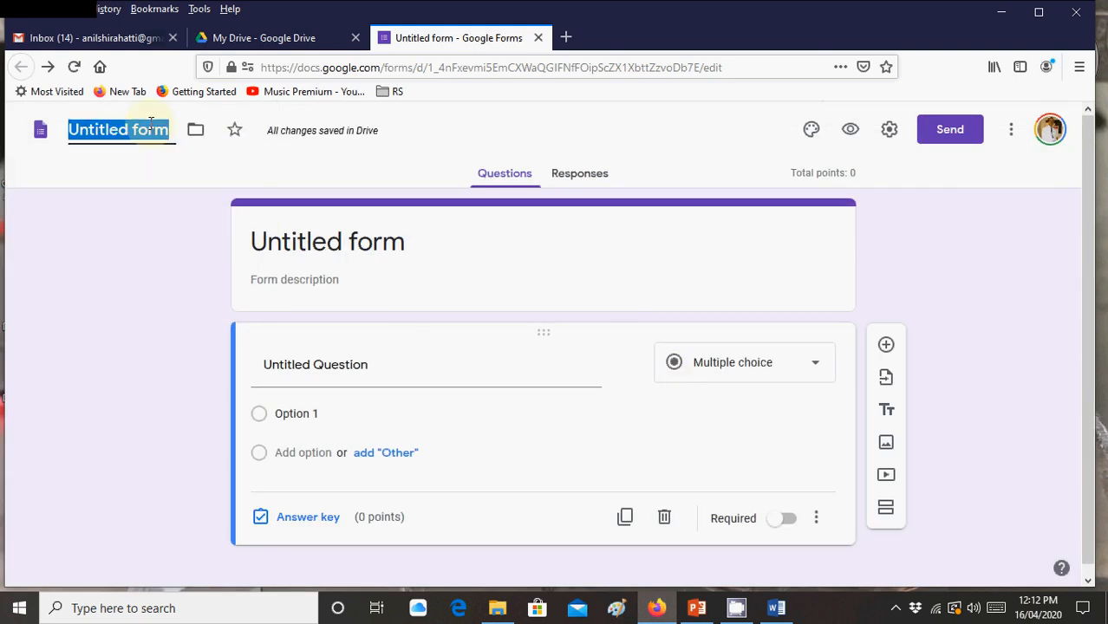
text(JCE)
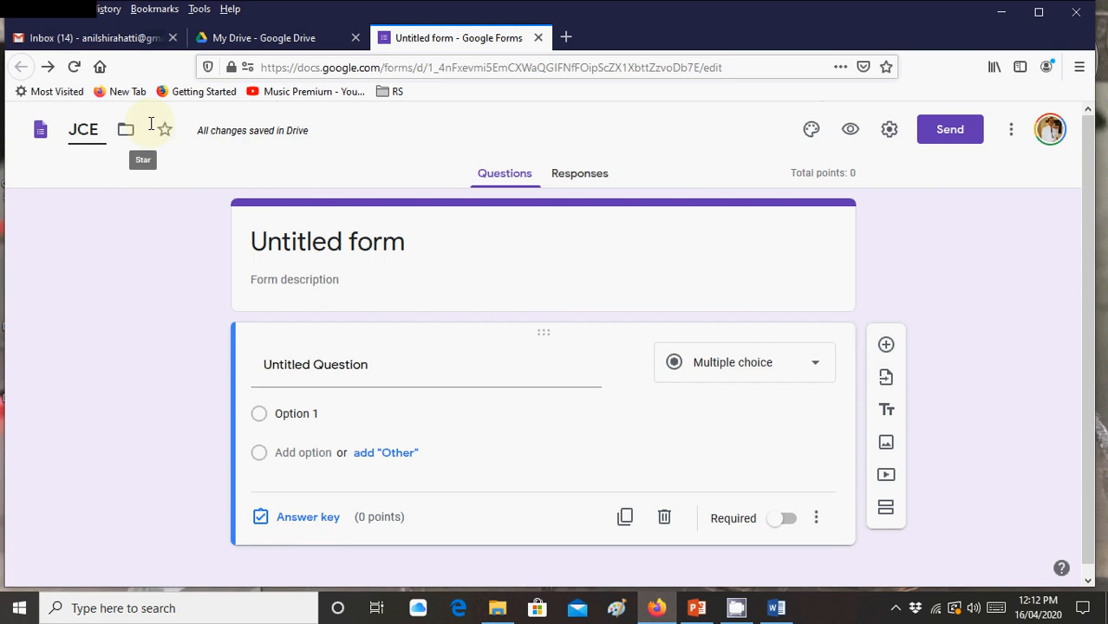
text( Test 01)
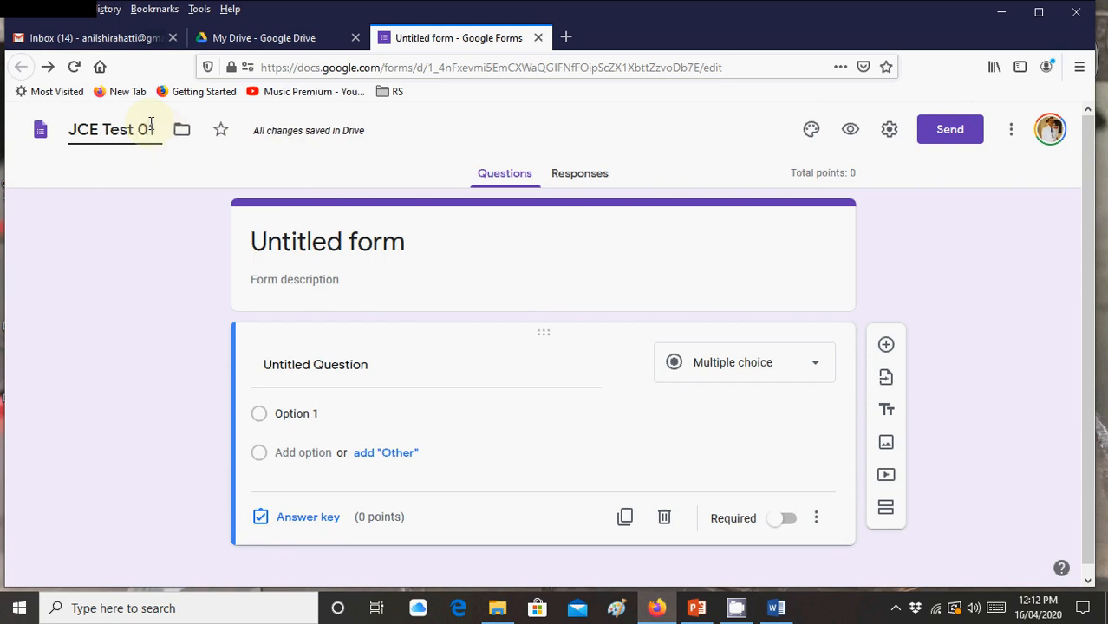
click(322, 251)
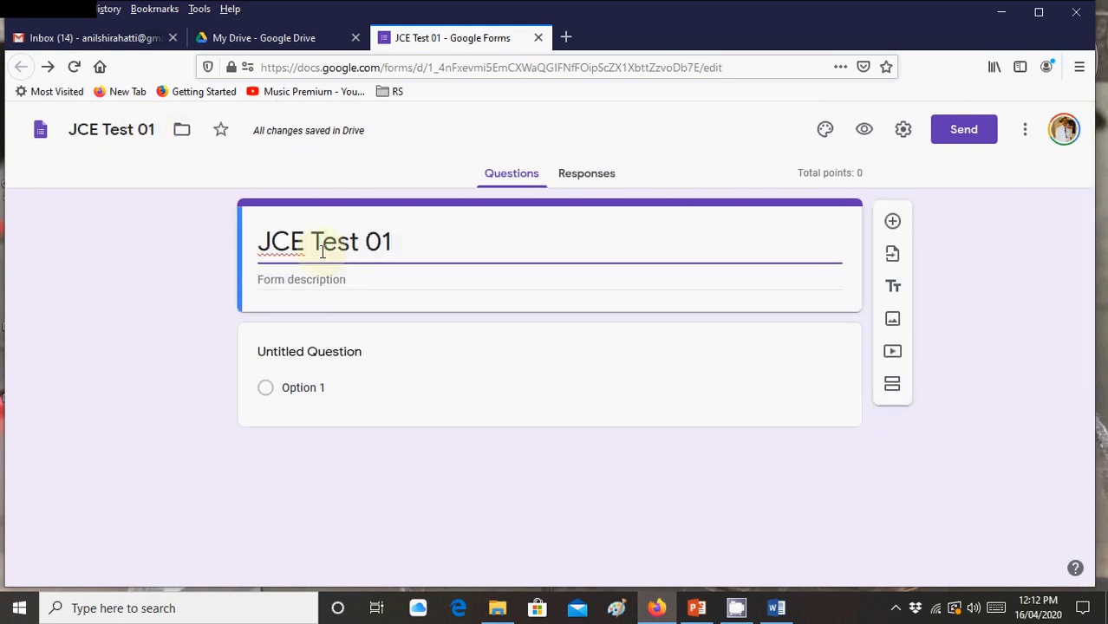
click(306, 280)
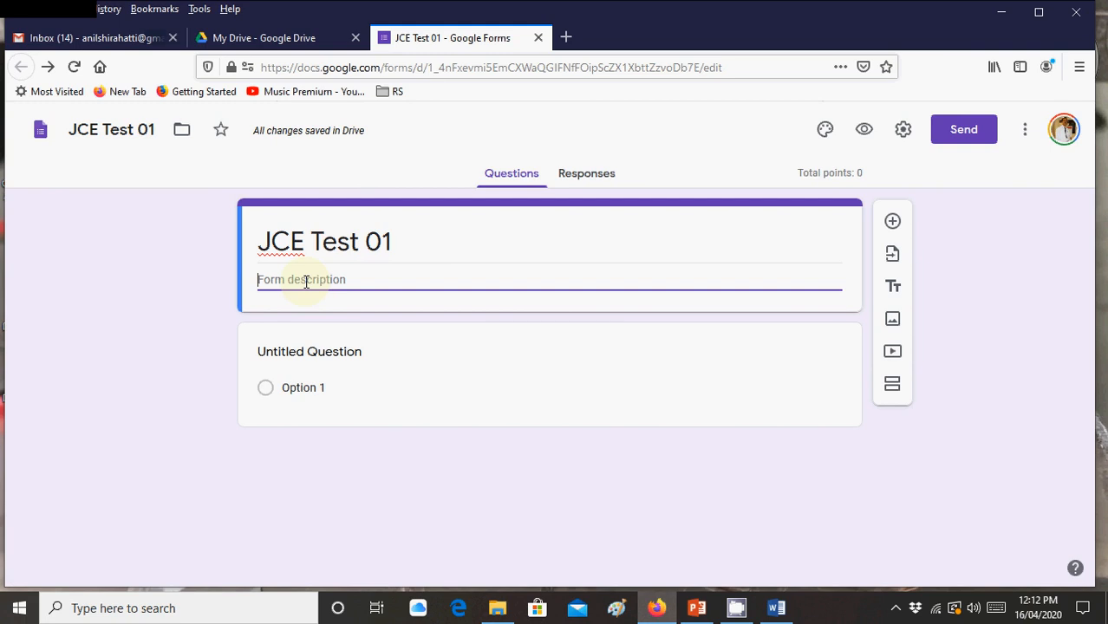
text(Tes)
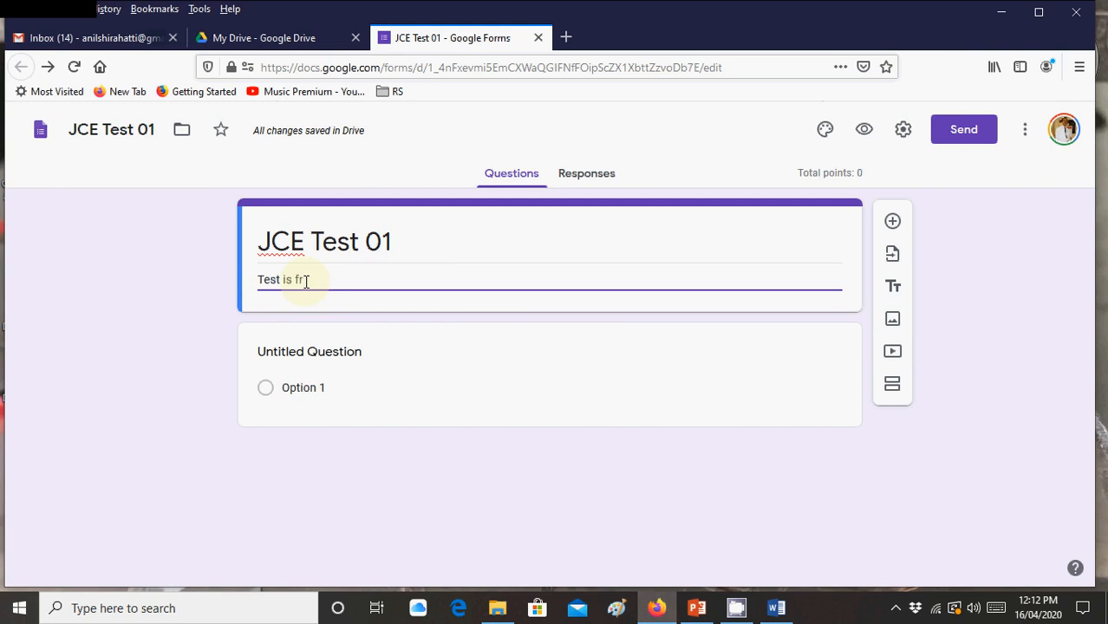
text(t is for M)
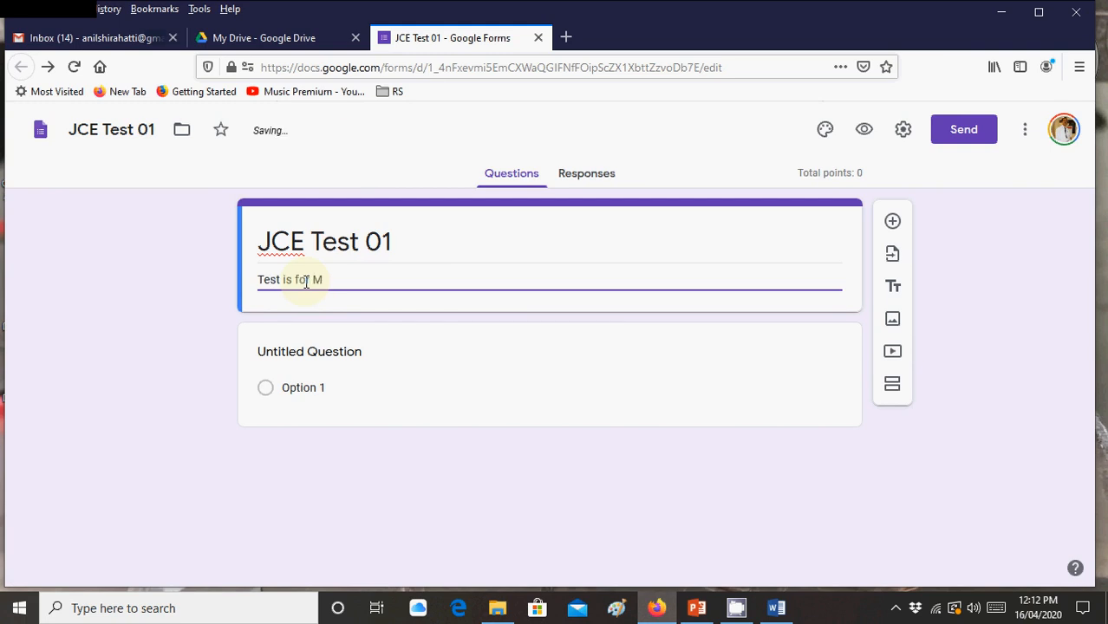
text(echanical Students)
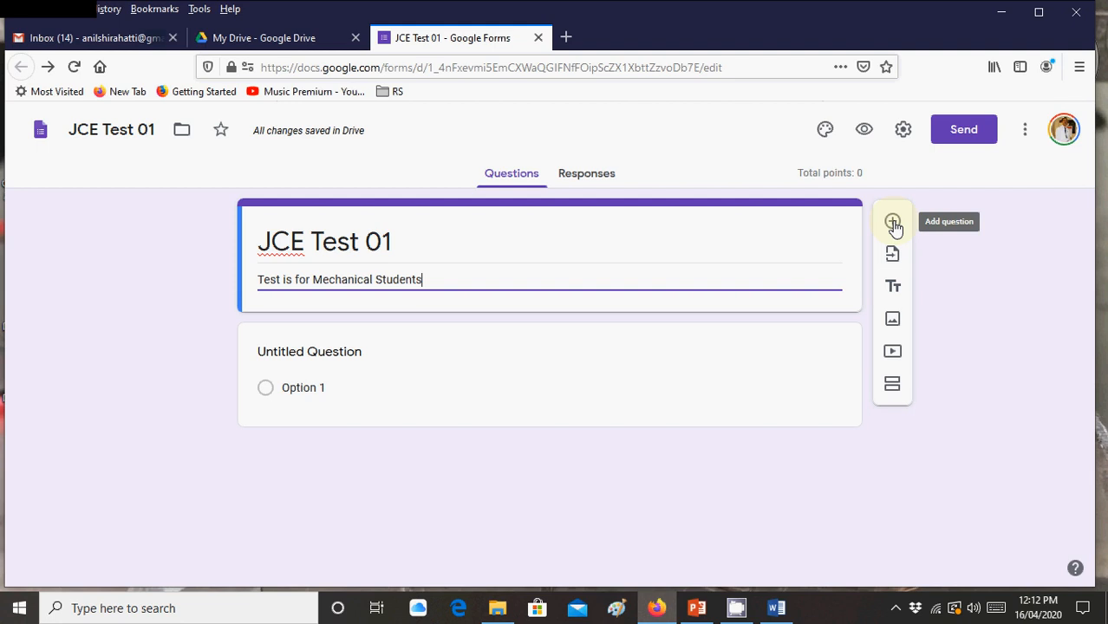
- Turn the untitled question into a required short-answer question titled "Student Name"
click(447, 357)
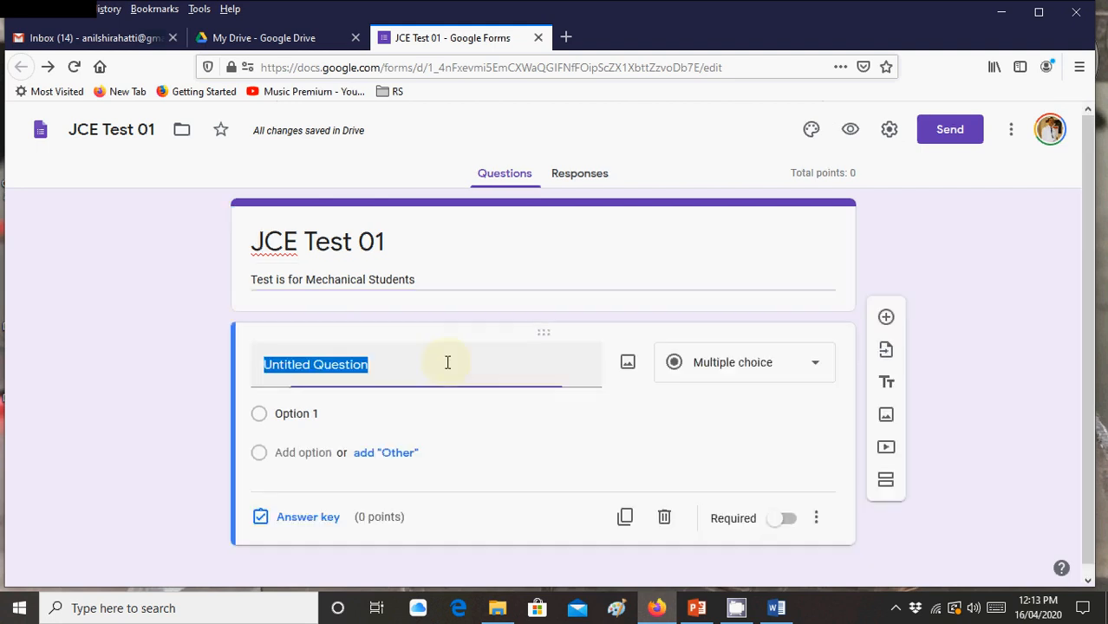
click(710, 378)
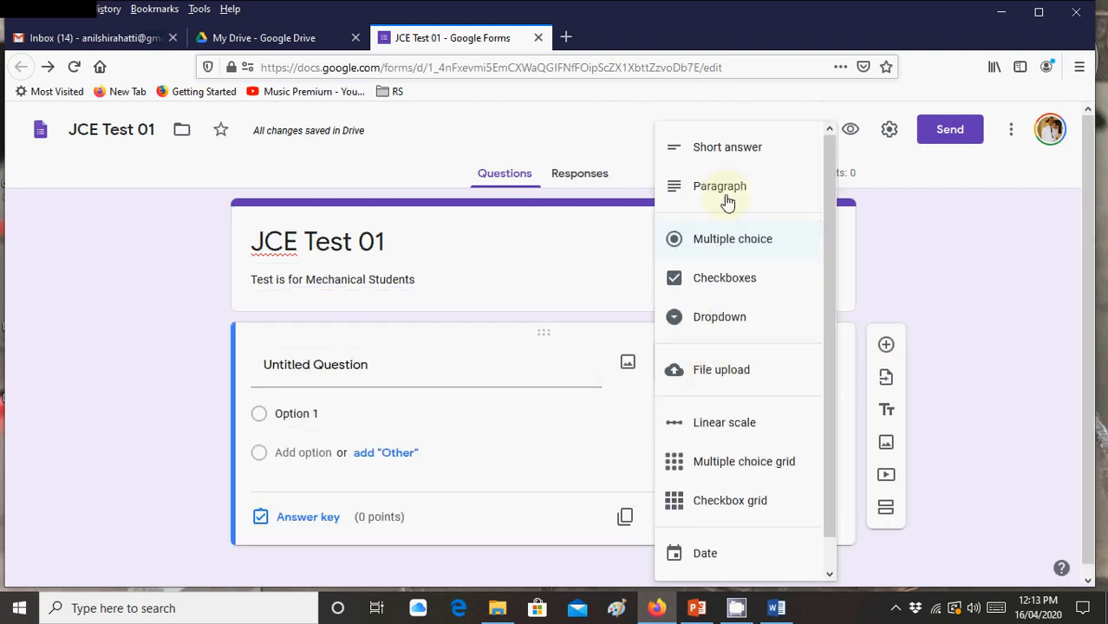
click(735, 149)
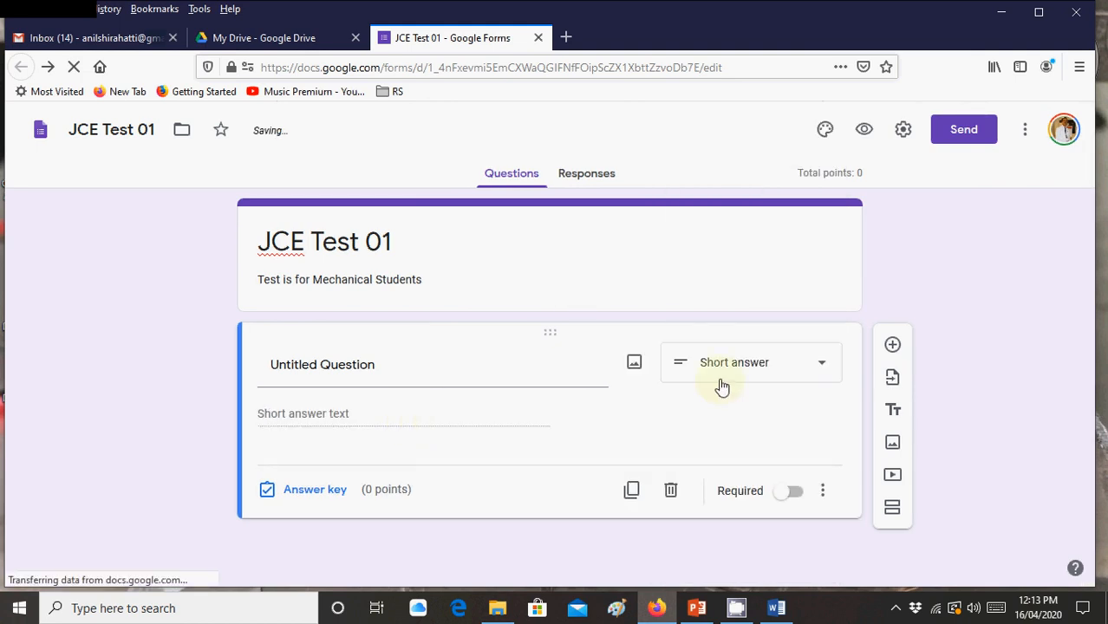
click(722, 382)
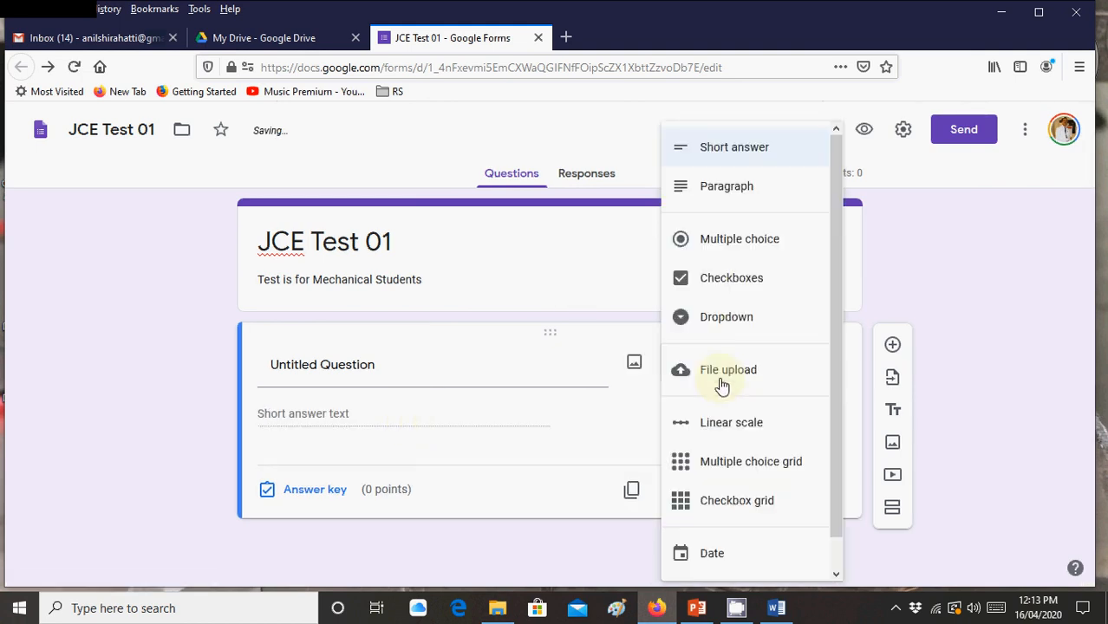
click(719, 149)
click(438, 373)
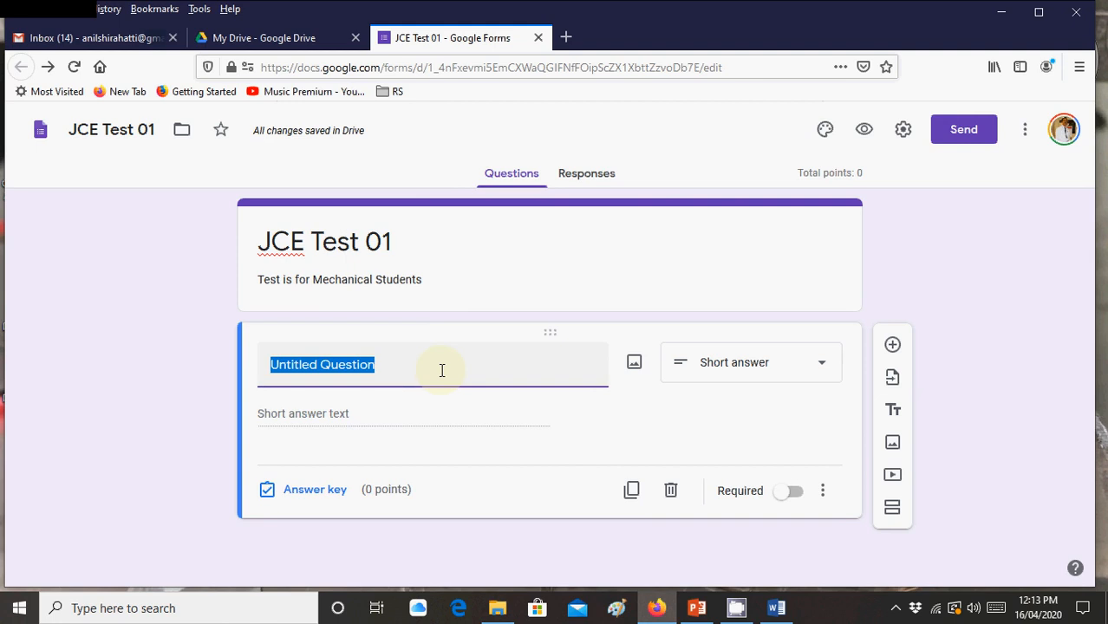
click(793, 492)
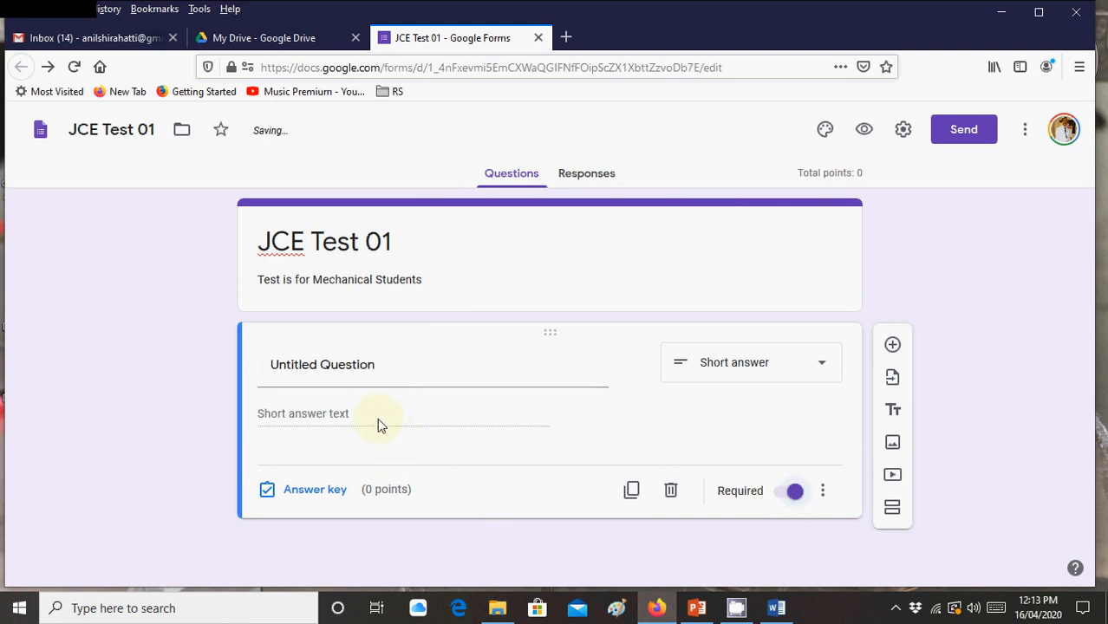
click(391, 371)
text(St)
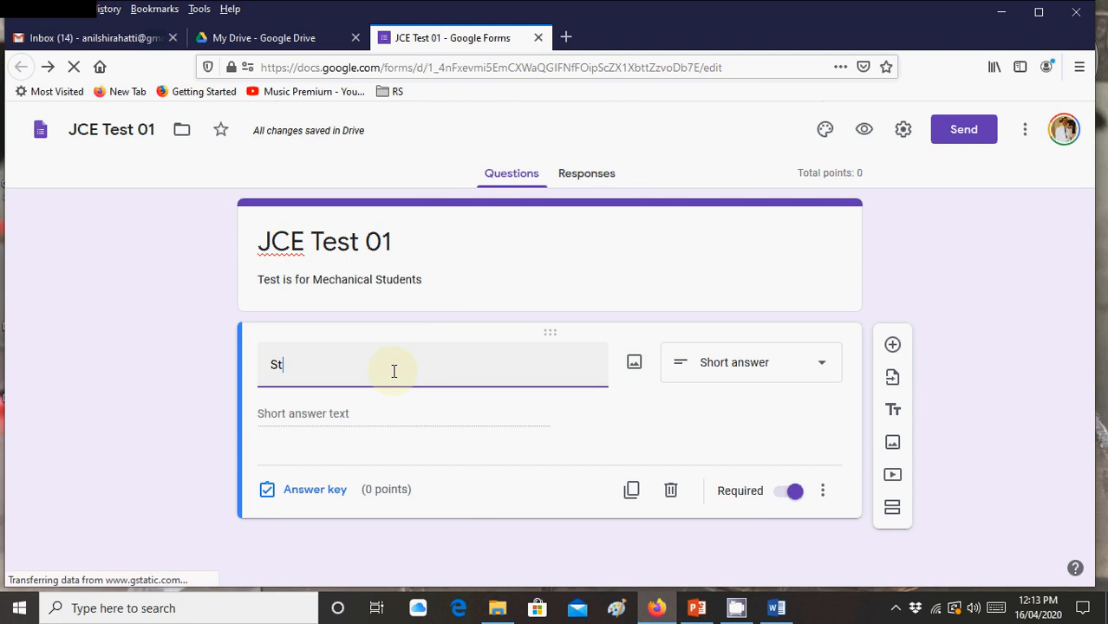
text(udent Name)
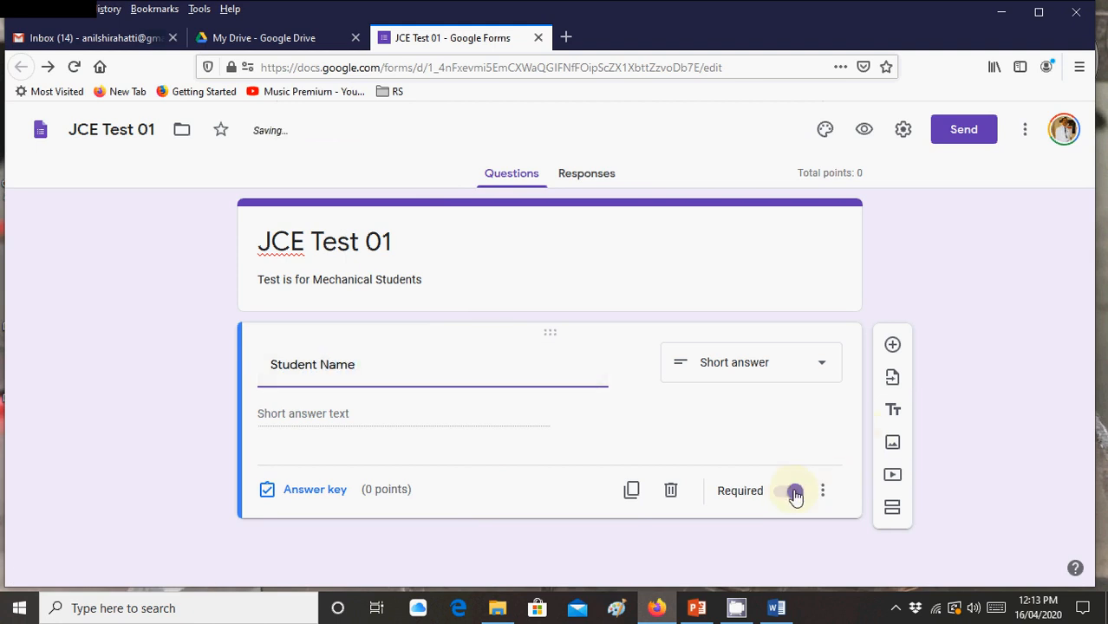
- Add a dropdown question titled "Select Sem and Div" below the Student Name question
click(892, 346)
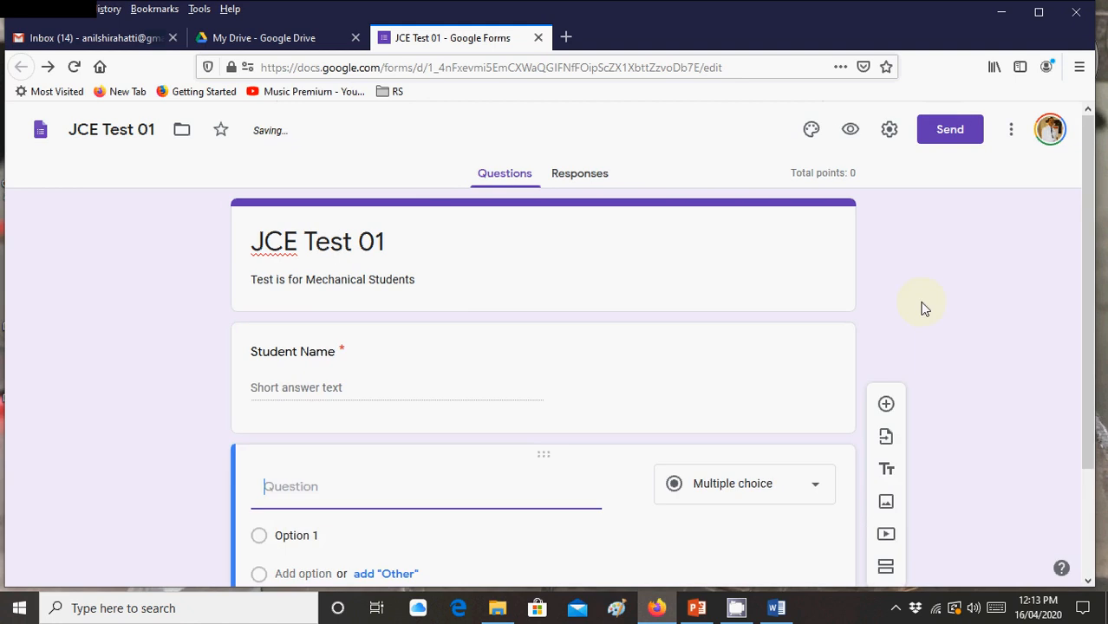
click(808, 362)
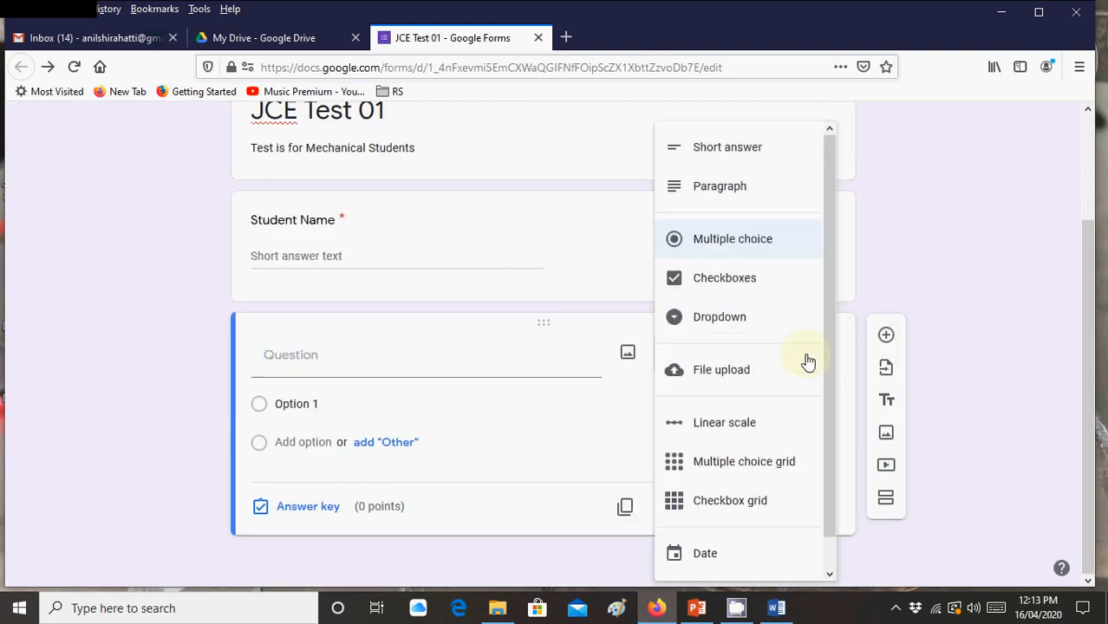
click(744, 317)
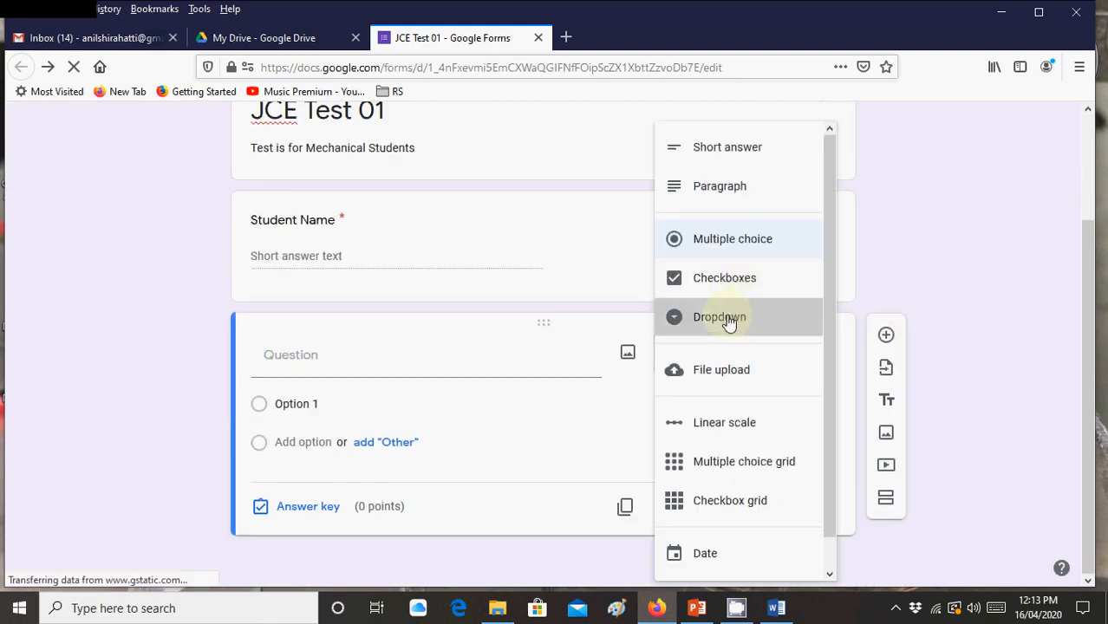
click(374, 355)
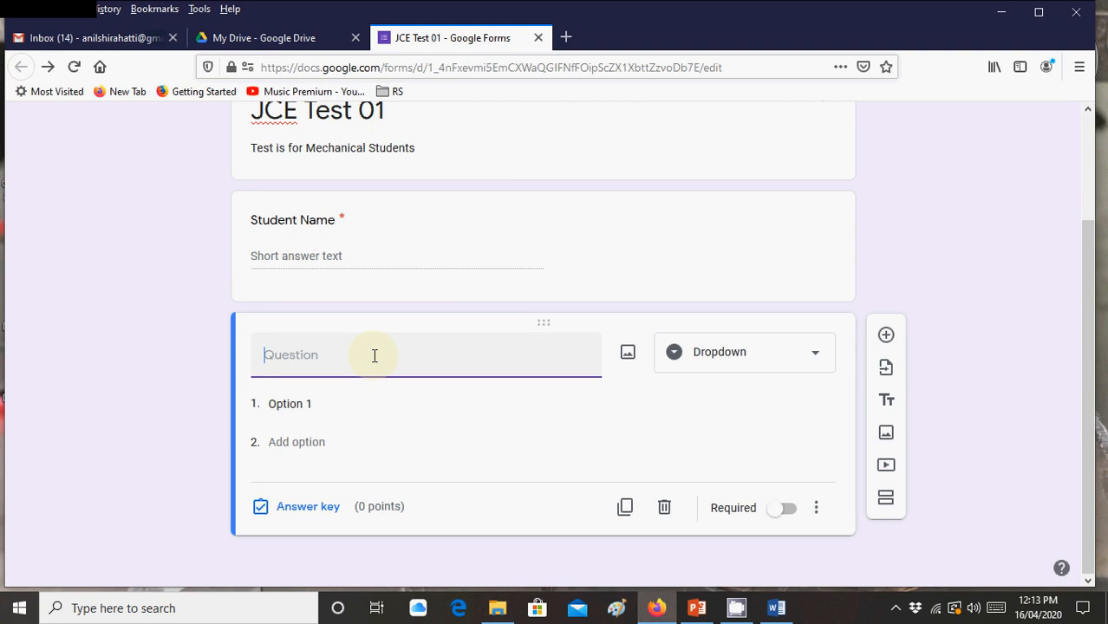
text(Select Sem and )
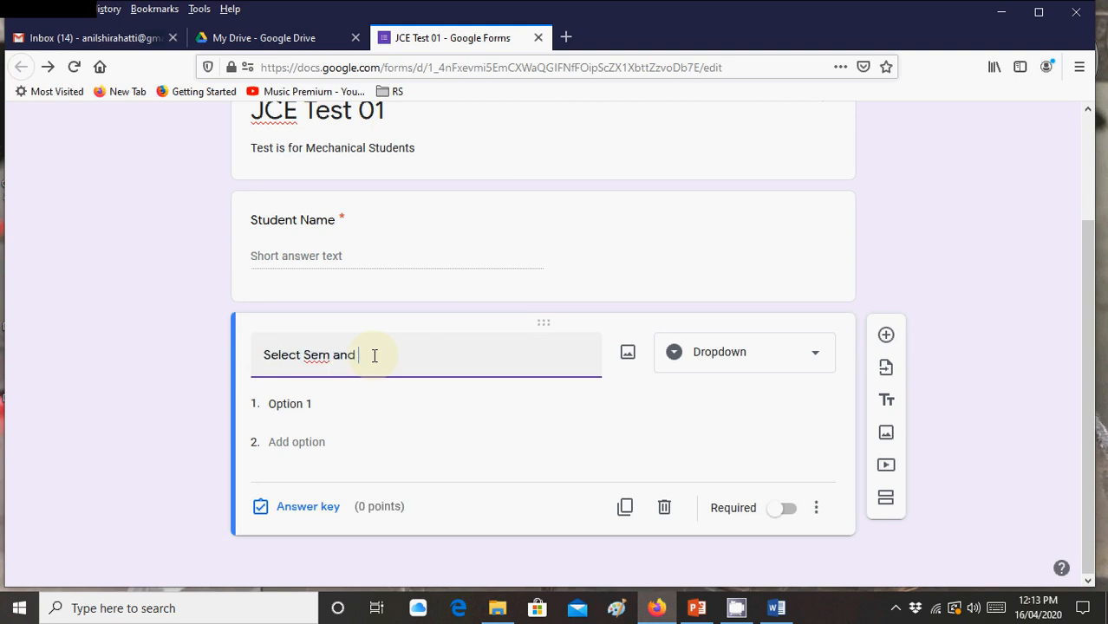
text(Div)
- Give the "Select Sem and Div" dropdown the options 4A and 4B, and make the question required
click(322, 406)
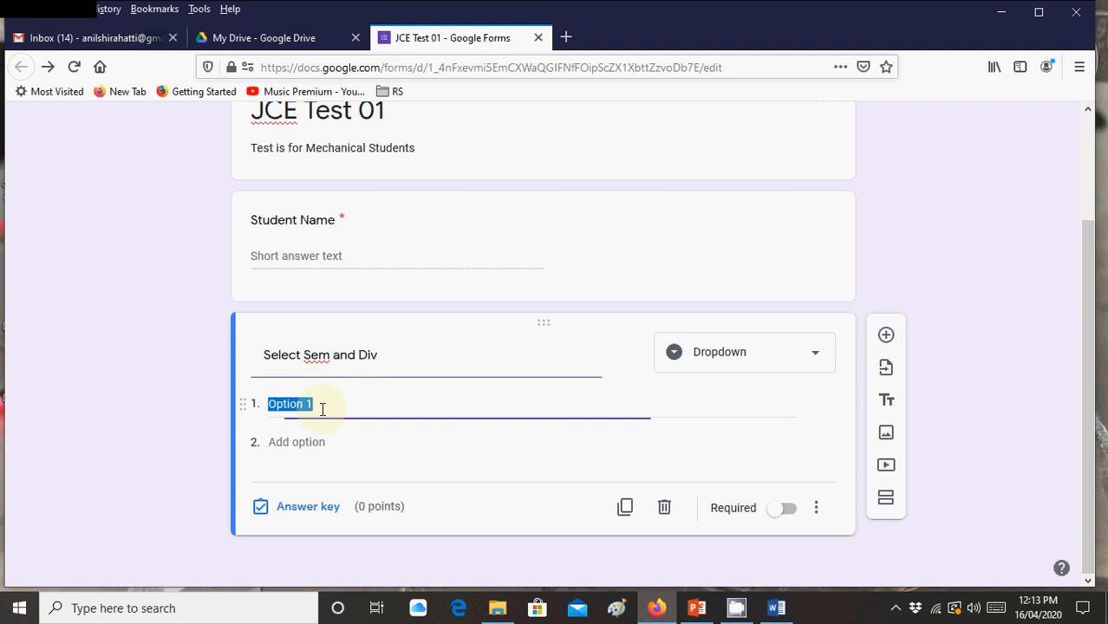
text(S)
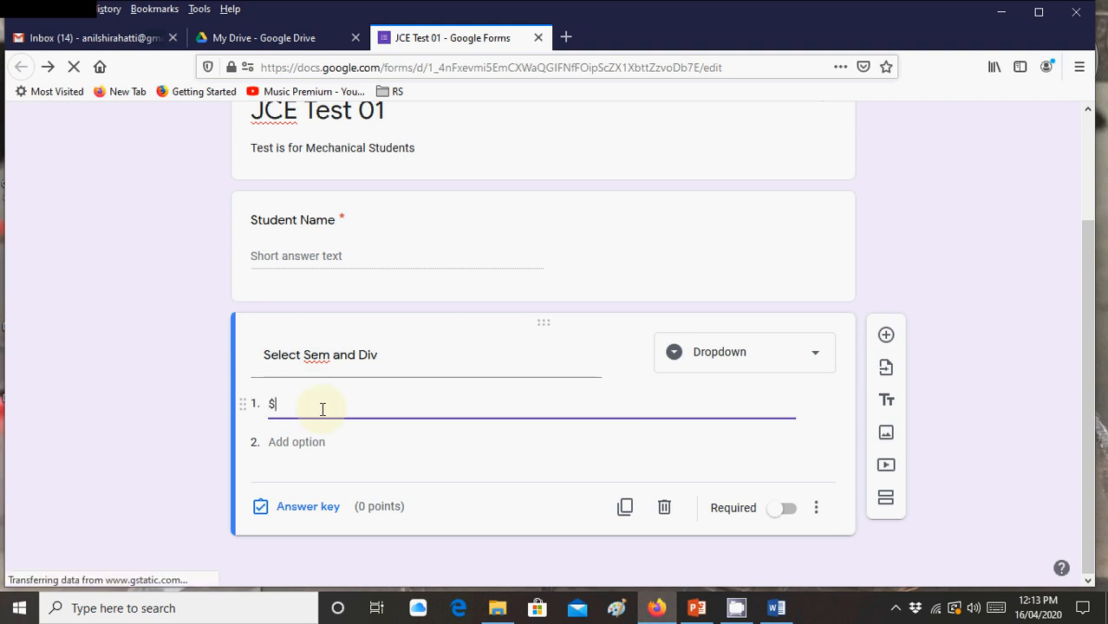
key(BackSpace)
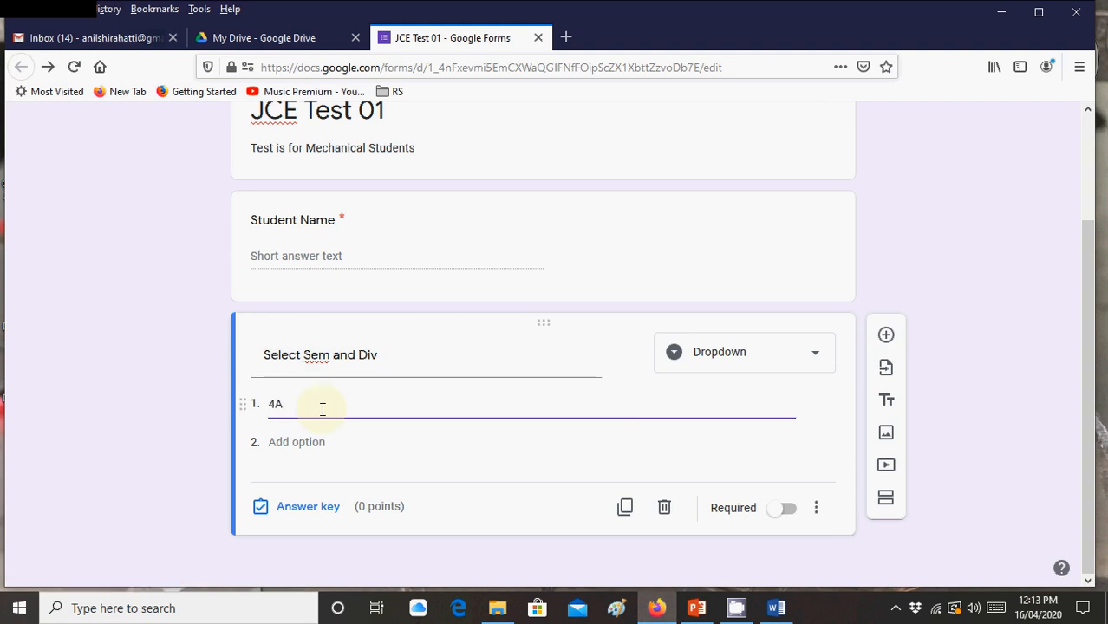
click(285, 480)
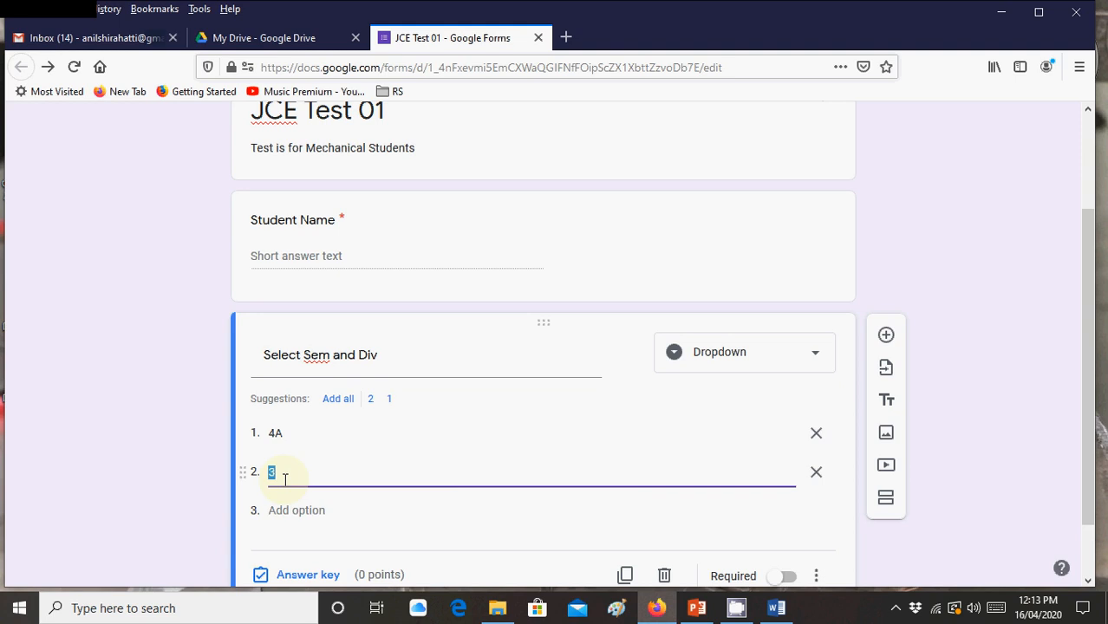
text(4B)
click(788, 580)
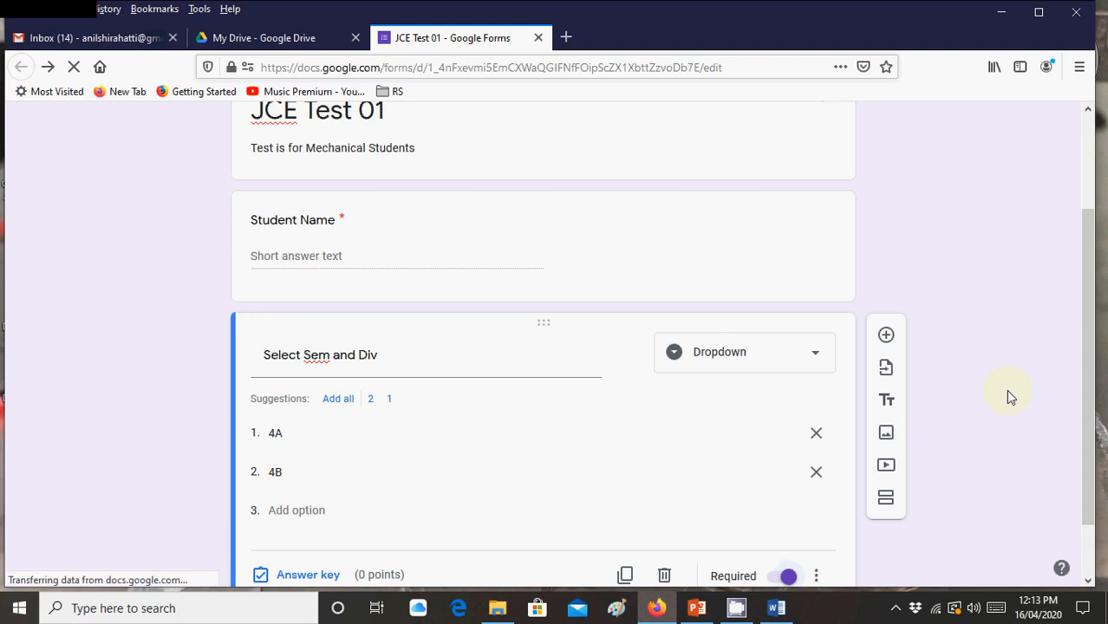
- Add a multiple-choice question and copy its title, "What are assumptions made during stress analysis of curved beams?", from the Word document
scroll(1006, 388, down, 2)
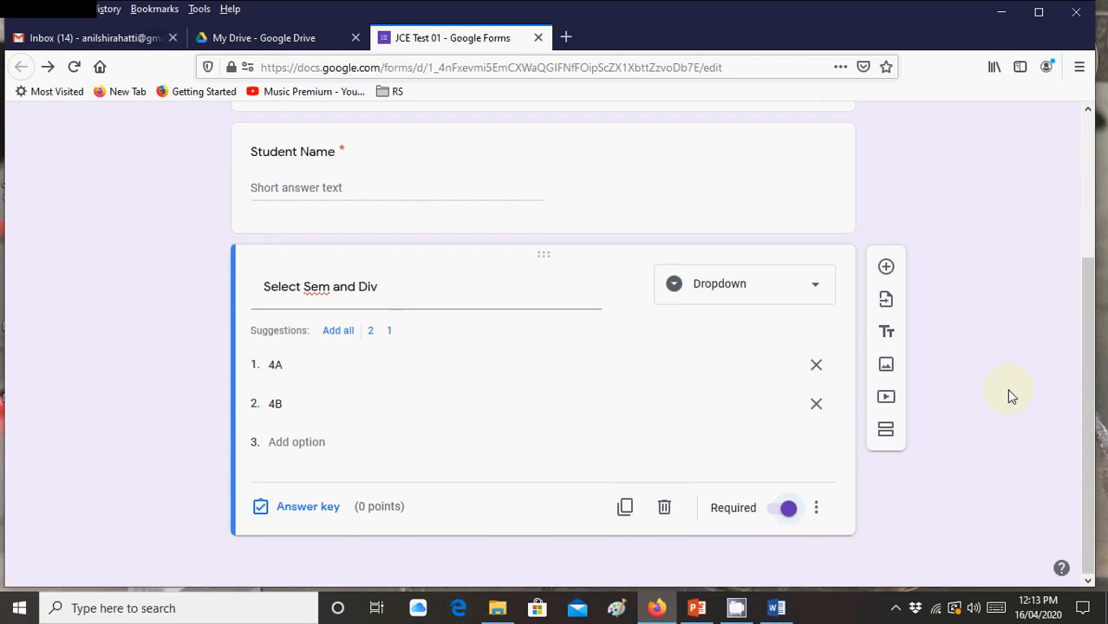
click(886, 270)
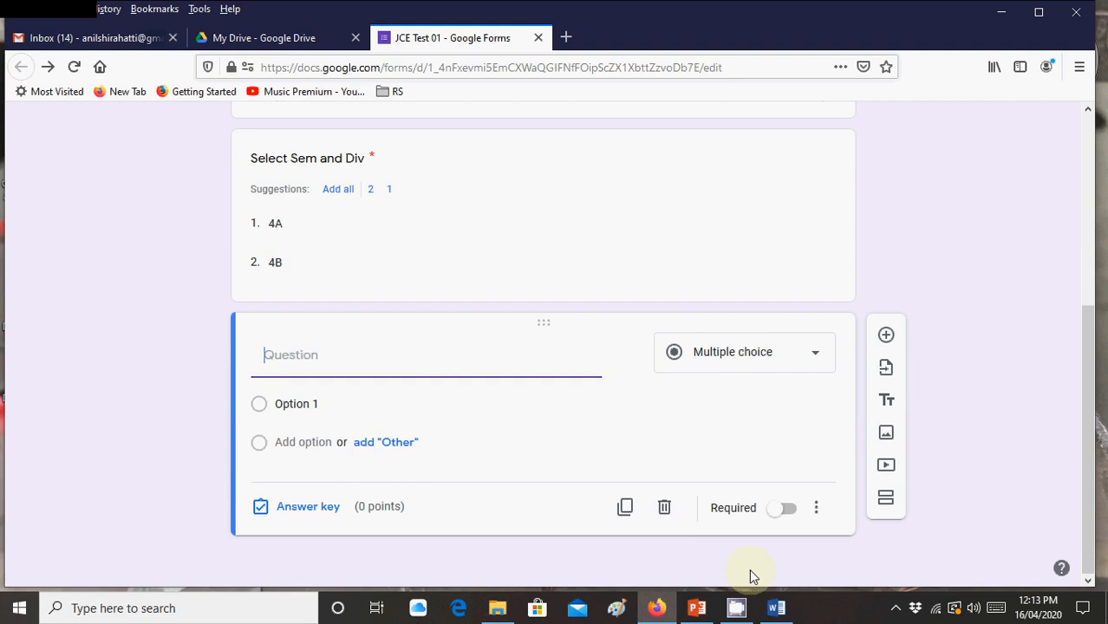
click(778, 608)
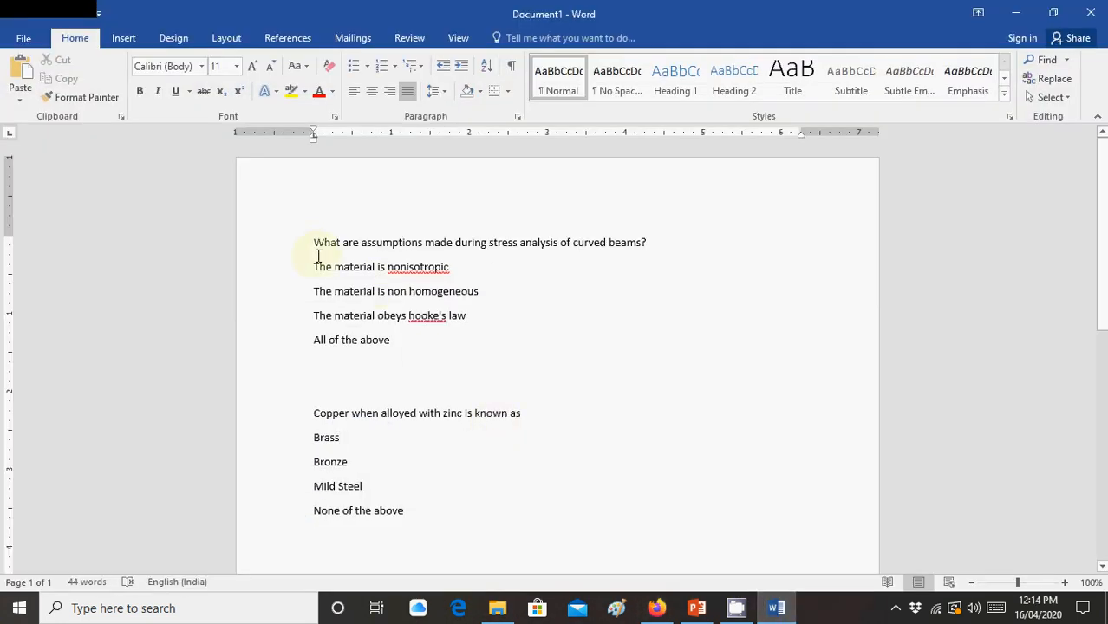
drag(312, 244, 675, 247)
key(ctrl+c)
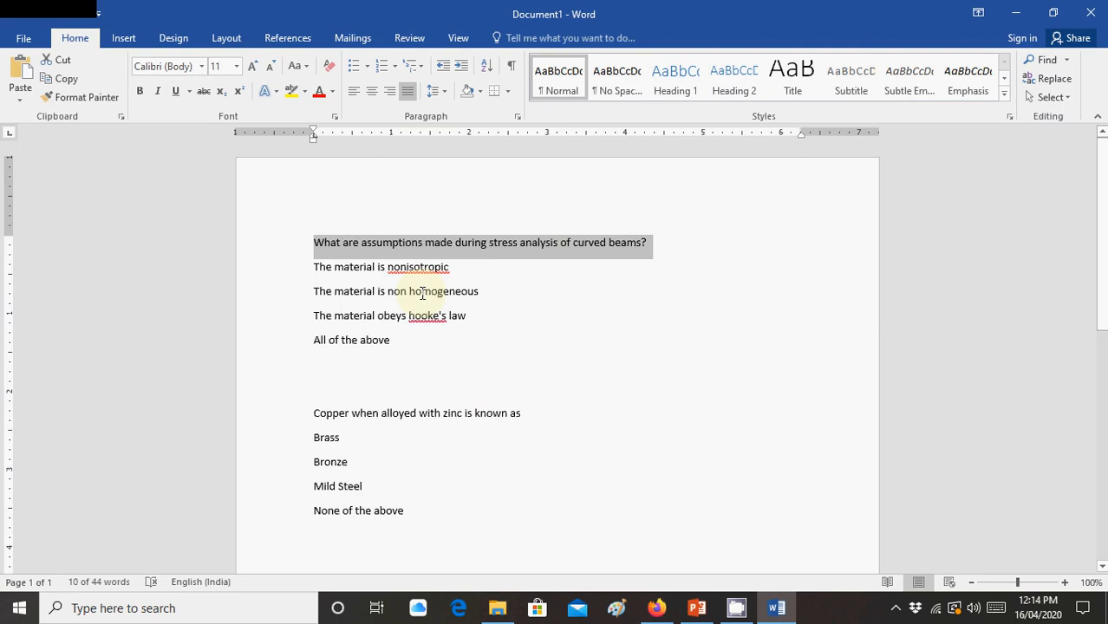
key(alt+Tab)
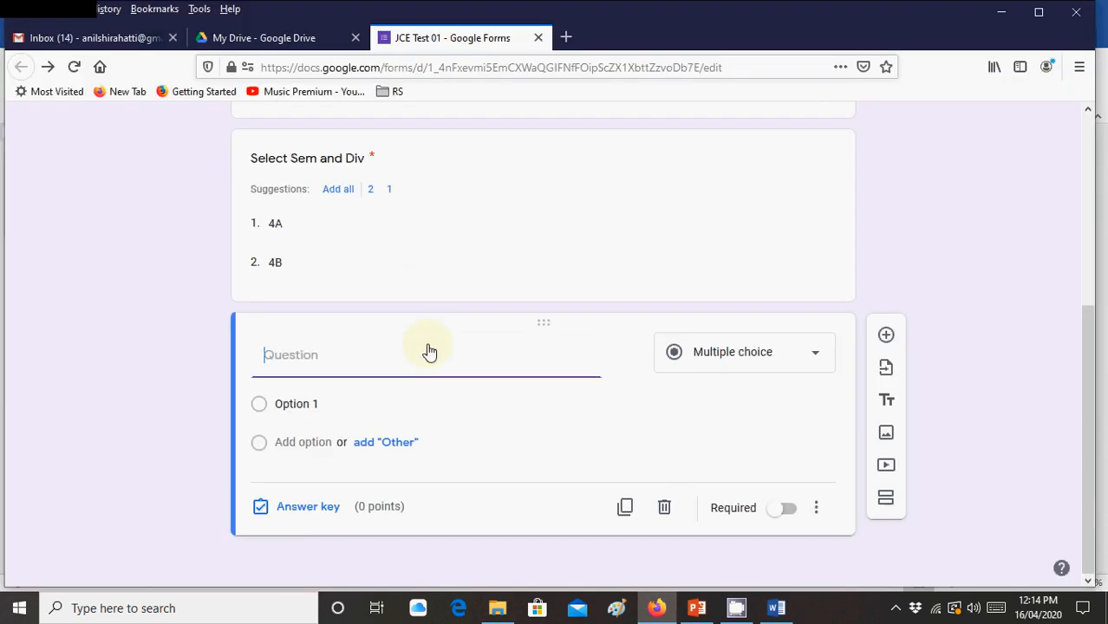
key(ctrl+v)
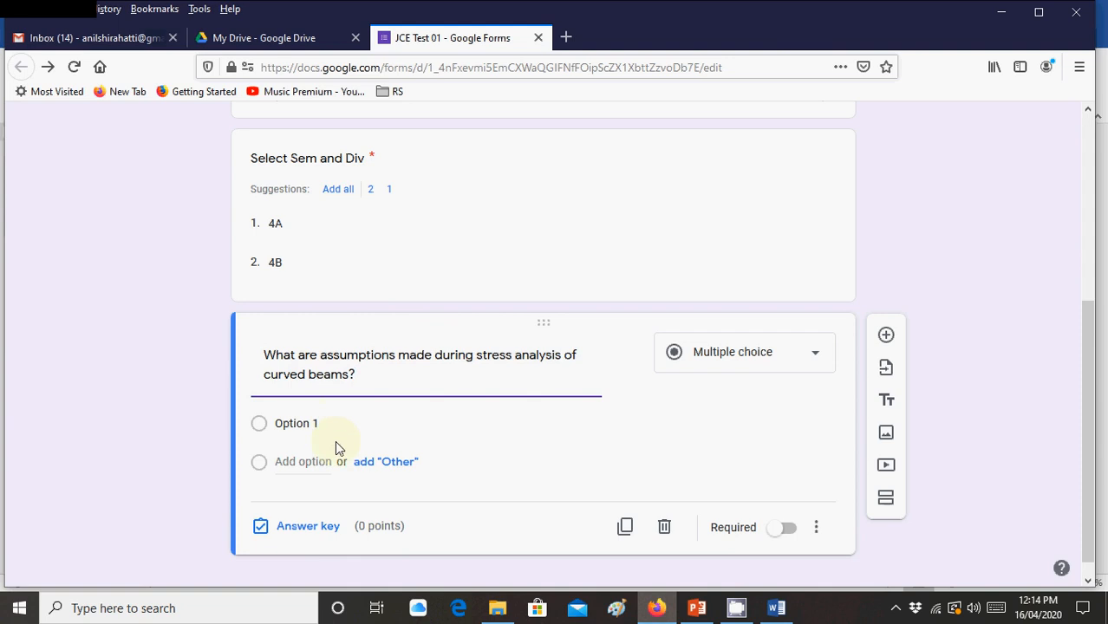
- Copy the four curved-beam answers, from "The material is nonisotropic" to "All of the above", from Word into the question's options
key(alt+Tab)
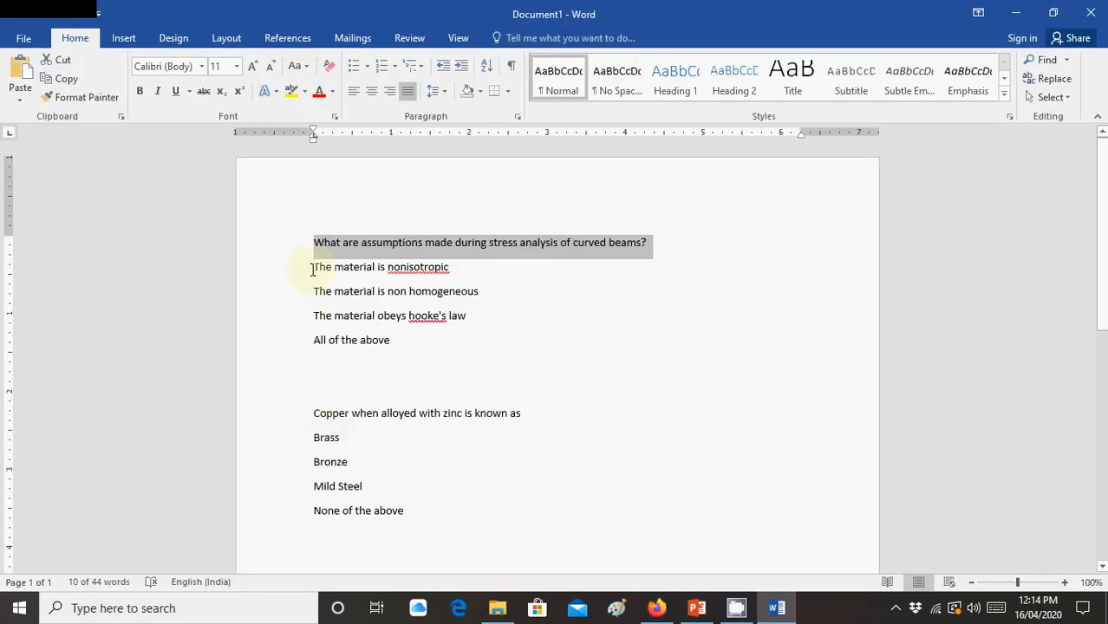
click(313, 269)
drag(313, 269, 390, 338)
key(ctrl+c)
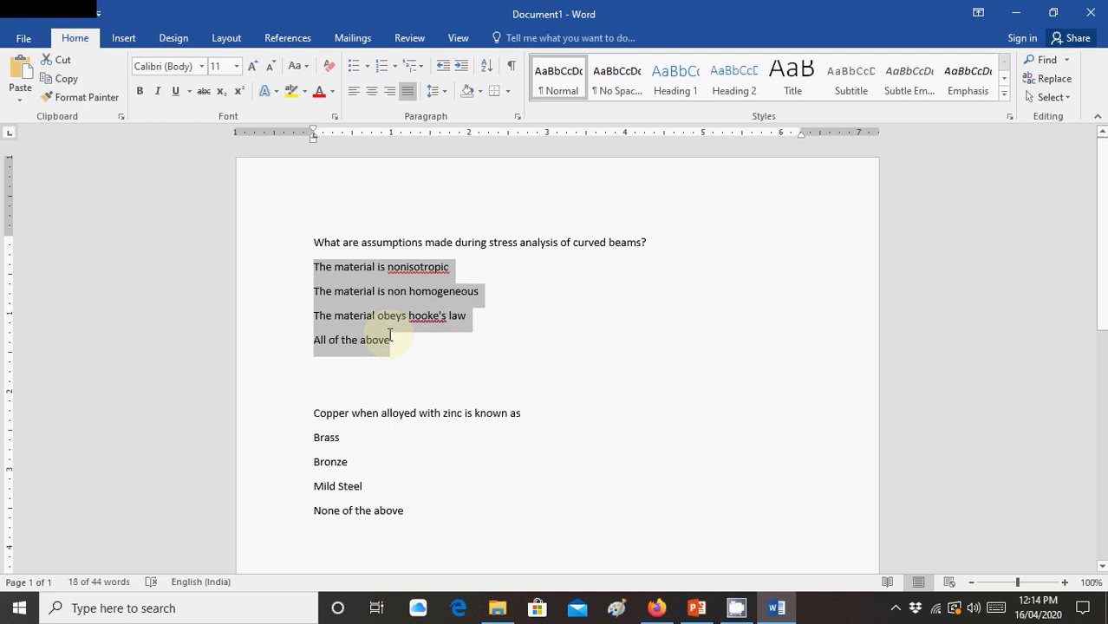
key(alt+Tab)
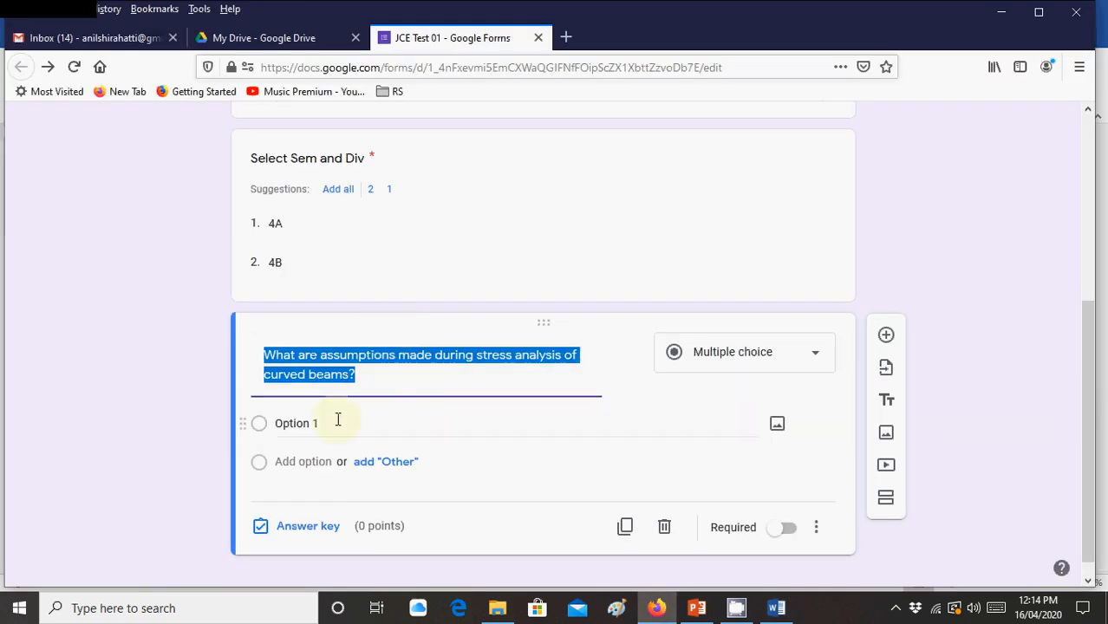
click(333, 438)
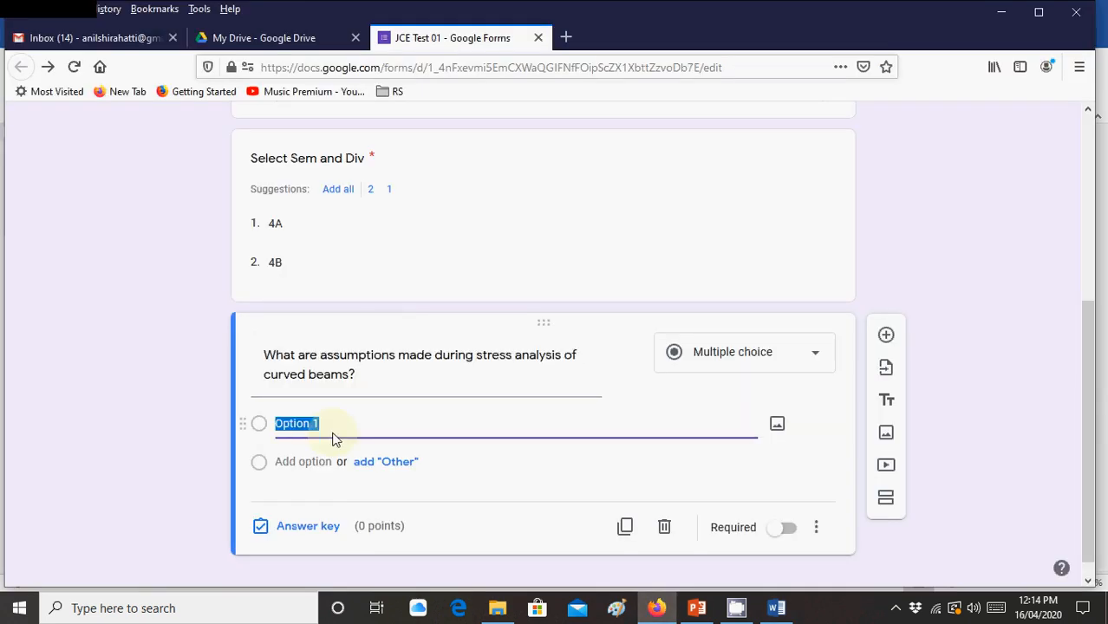
key(ctrl+v)
- Make the curved-beam question required and set its answer key to "The material obeys hooke's law" for 5 points
scroll(334, 433, down, 3)
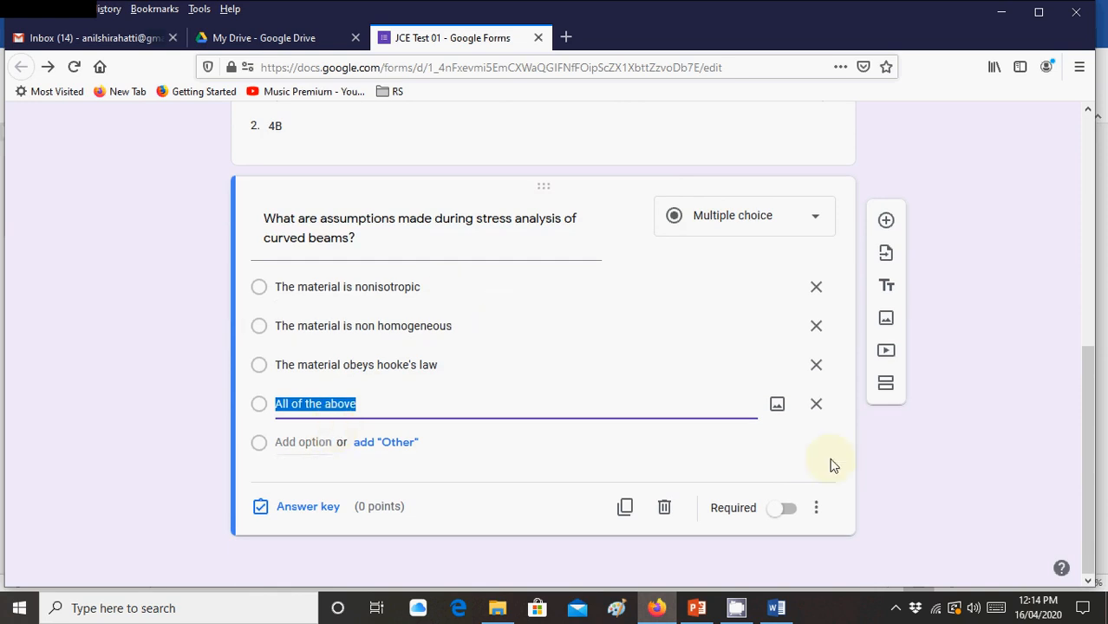
click(787, 514)
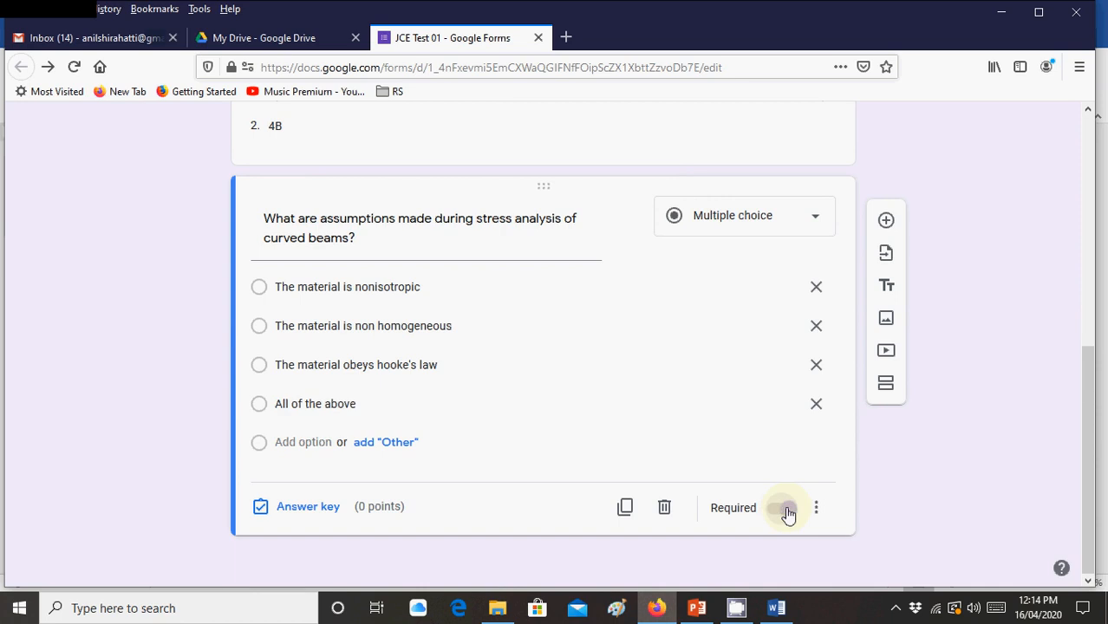
click(300, 509)
click(776, 316)
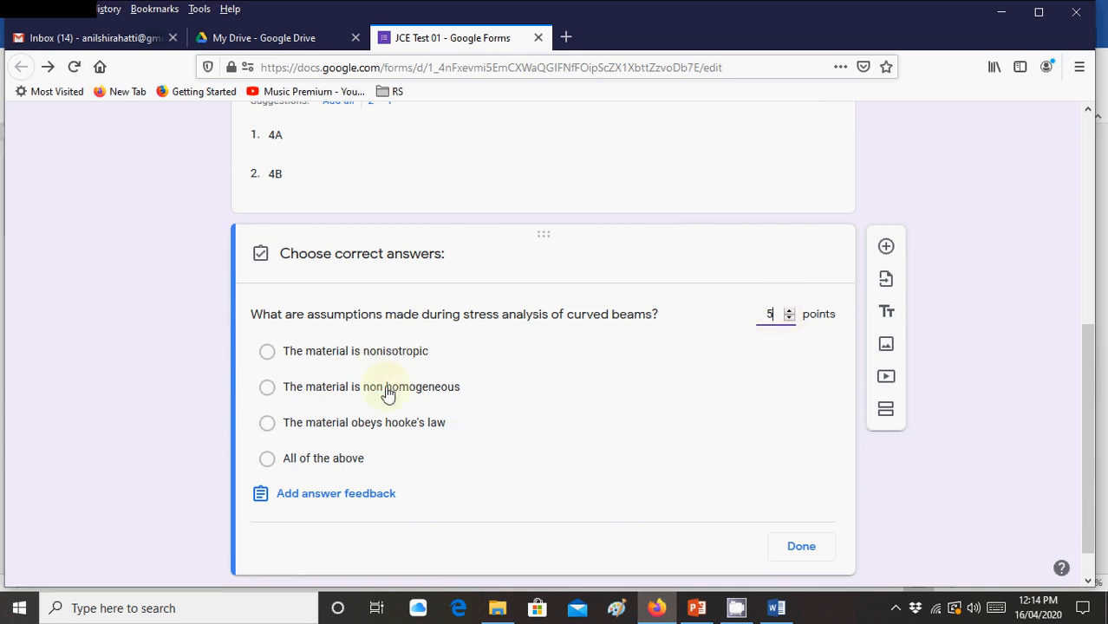
click(268, 424)
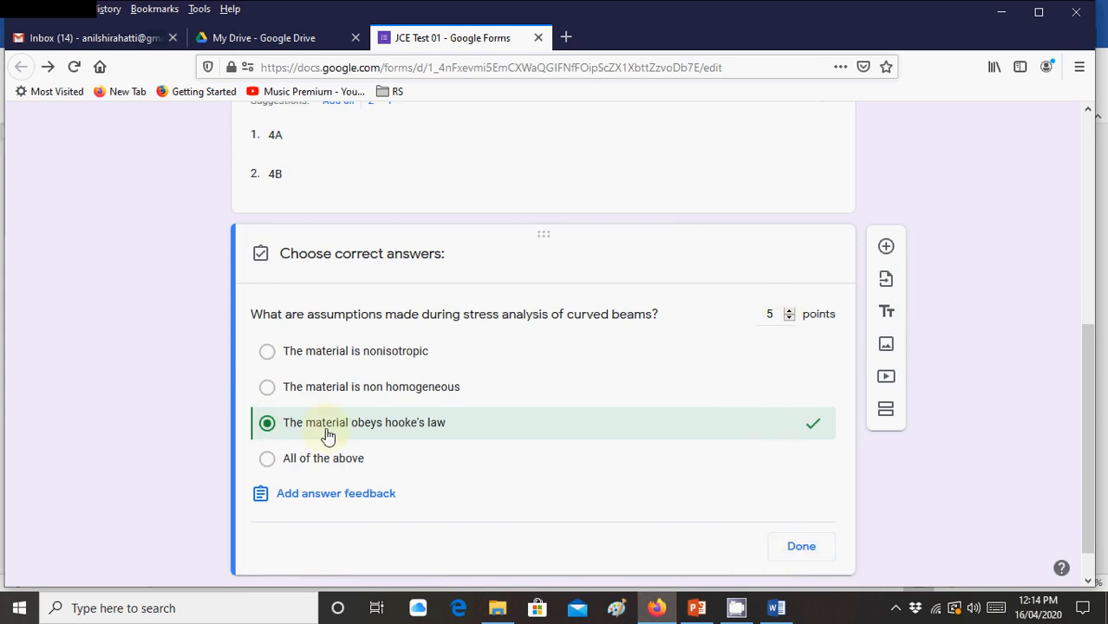
click(801, 547)
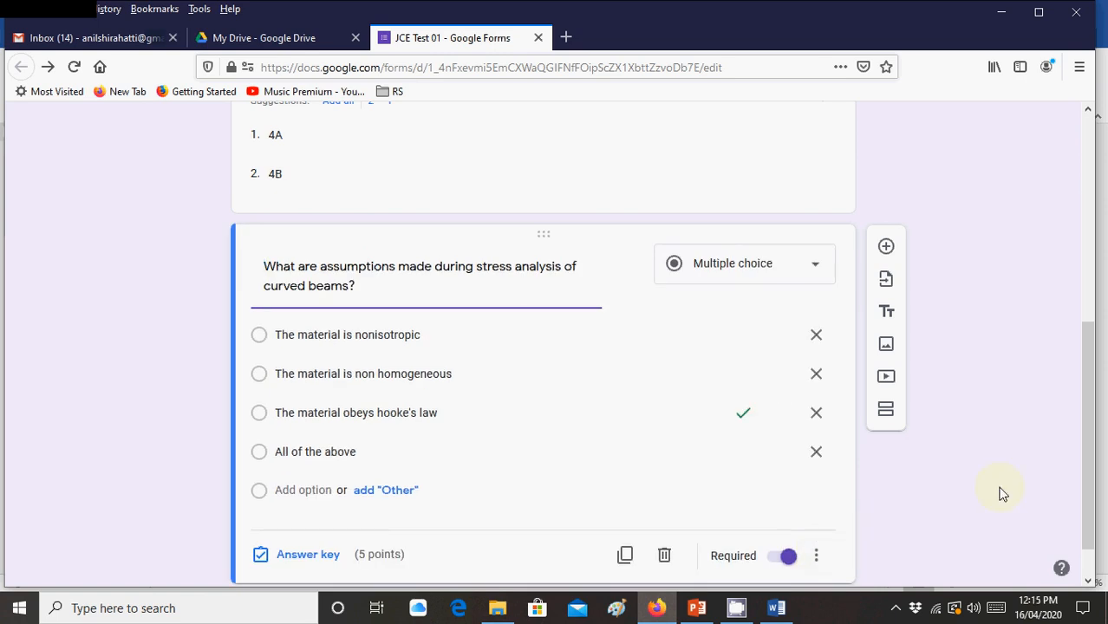
- Add another multiple-choice question and copy its title, "Copper when alloyed with zinc is known as", from the Word document
scroll(1002, 493, down, 2)
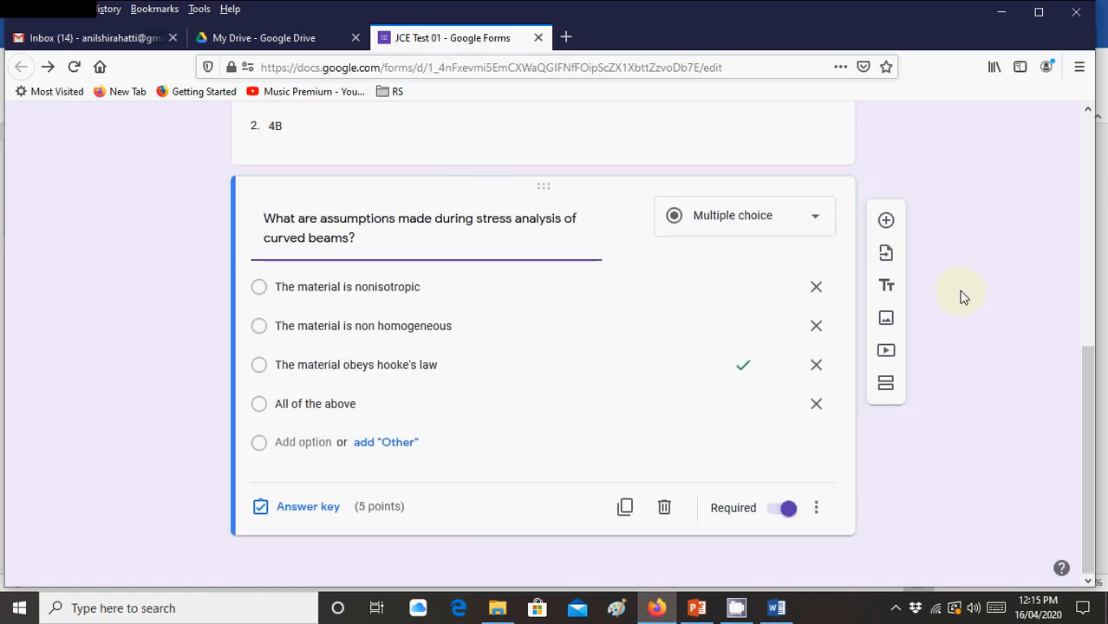
click(885, 222)
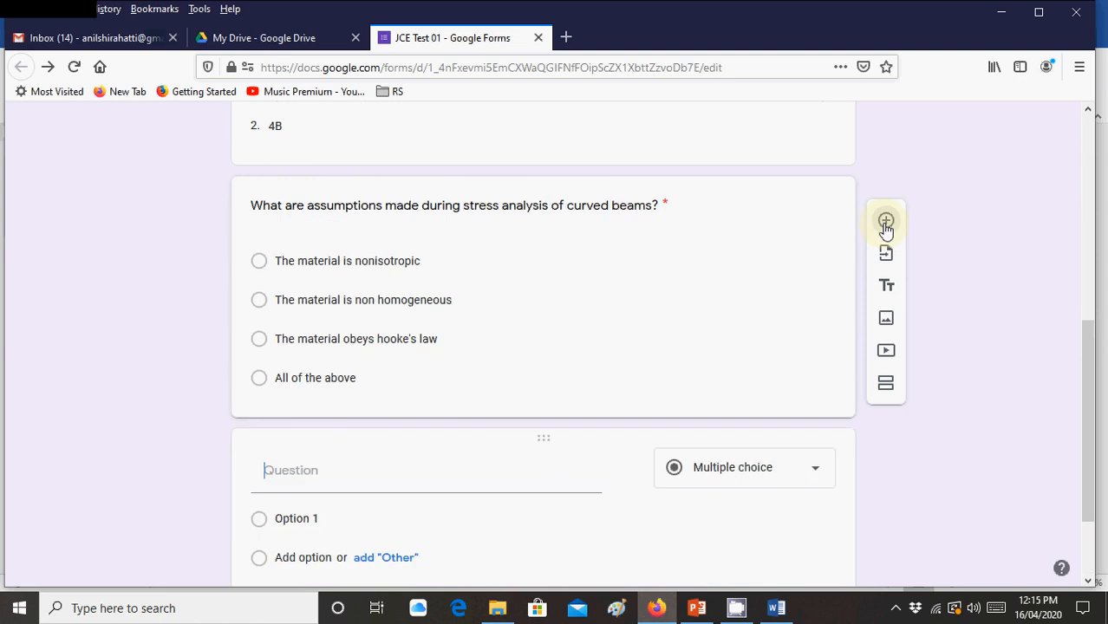
click(776, 607)
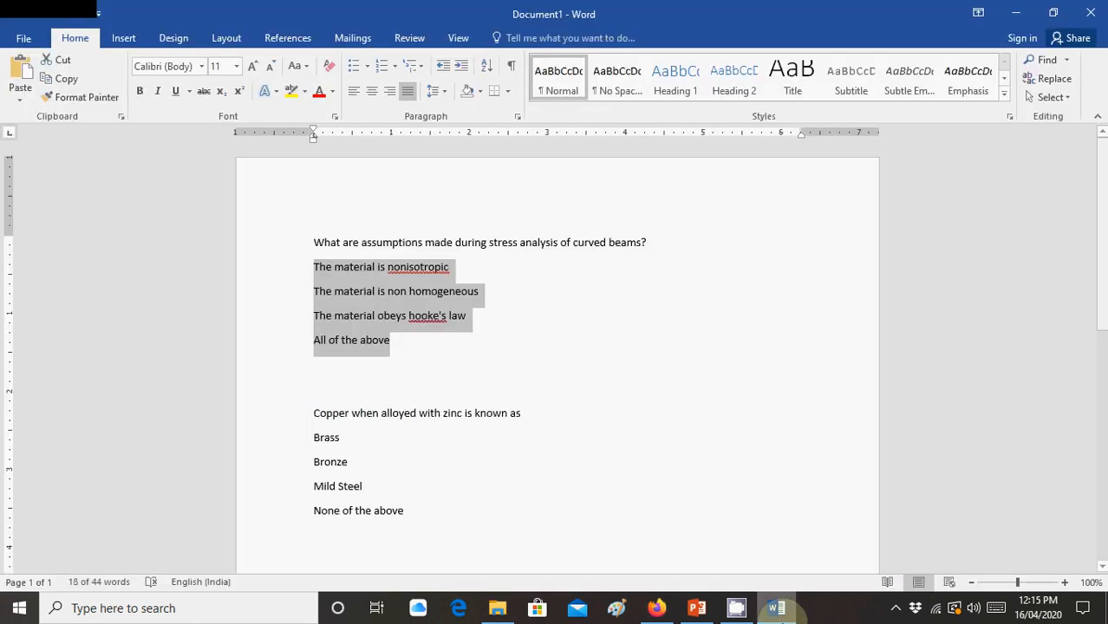
click(314, 414)
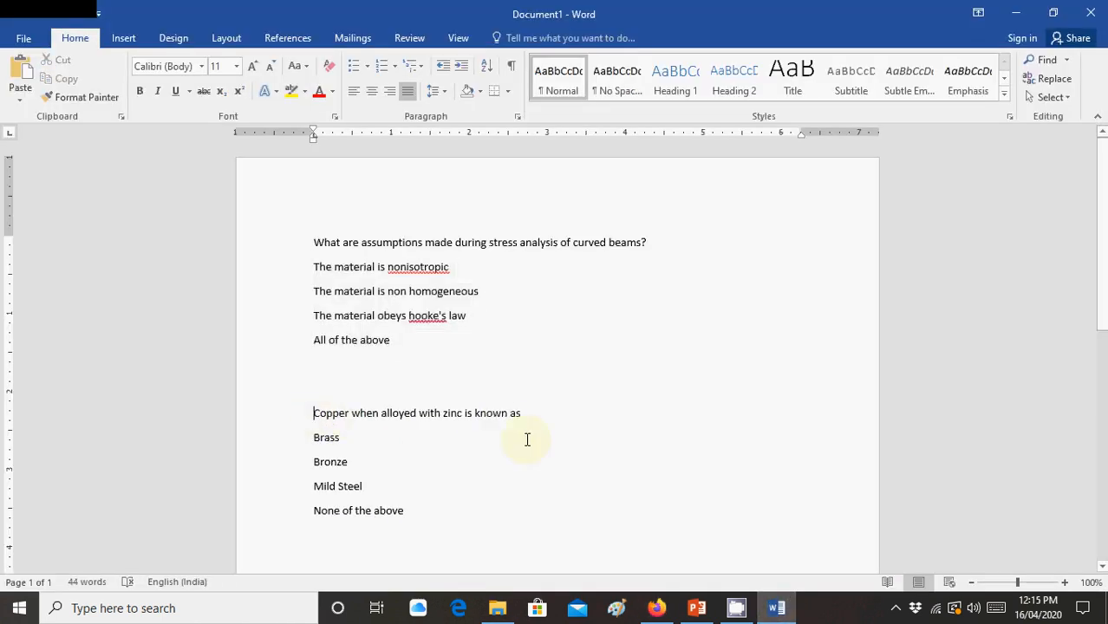
shift+click(556, 414)
key(ctrl+c)
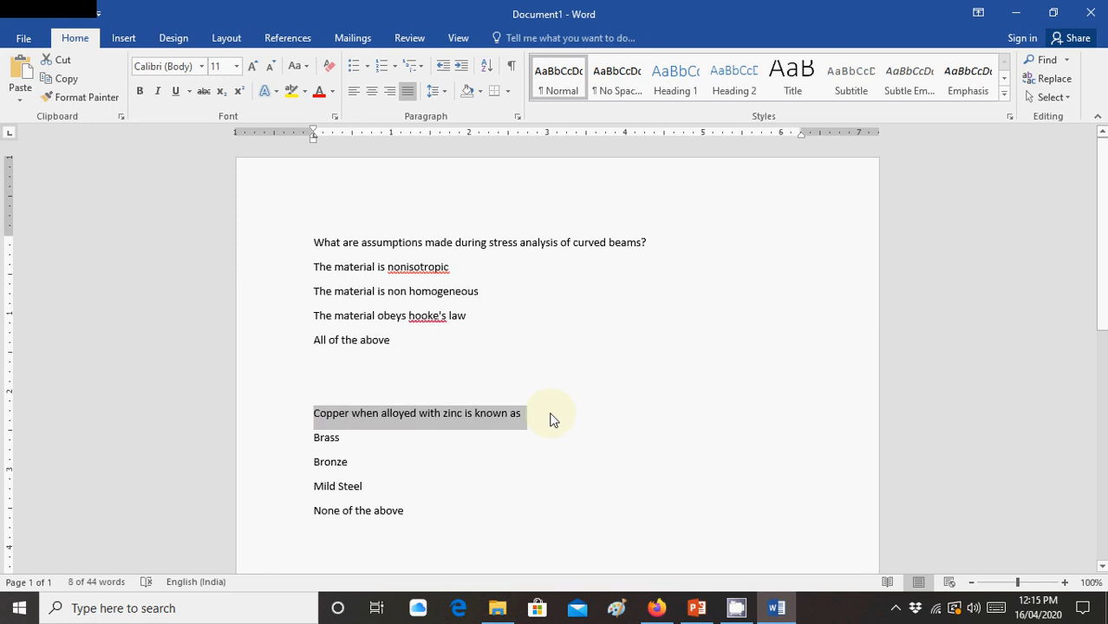
key(alt+Tab)
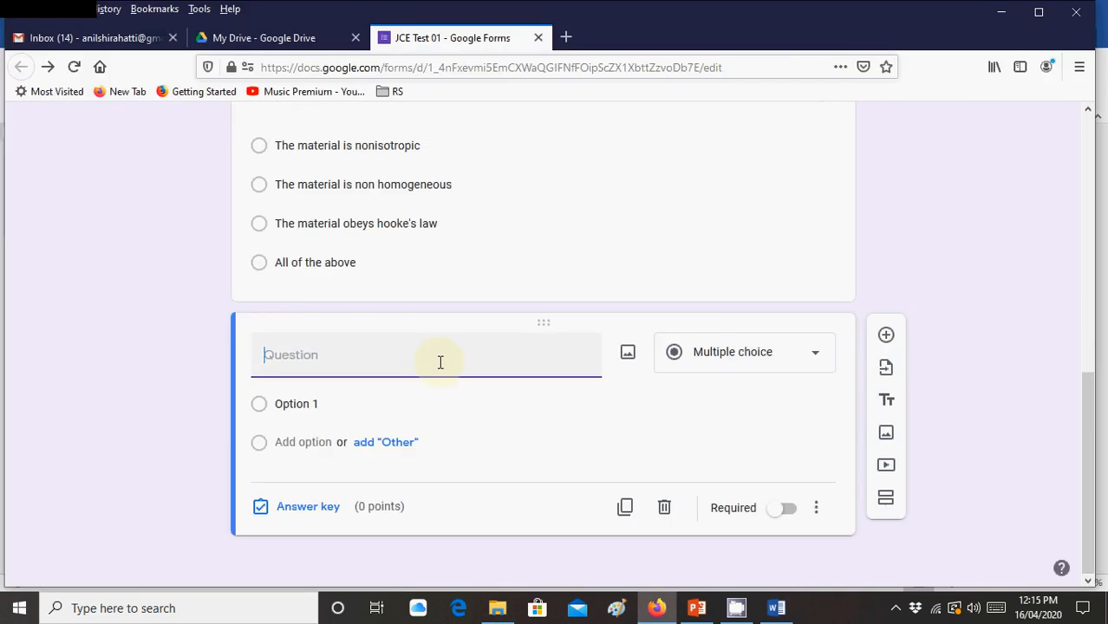
key(ctrl+v)
- Copy the answers Brass, Bronze, Mild Steel and None of the above from Word into the copper question's options
key(alt+Tab)
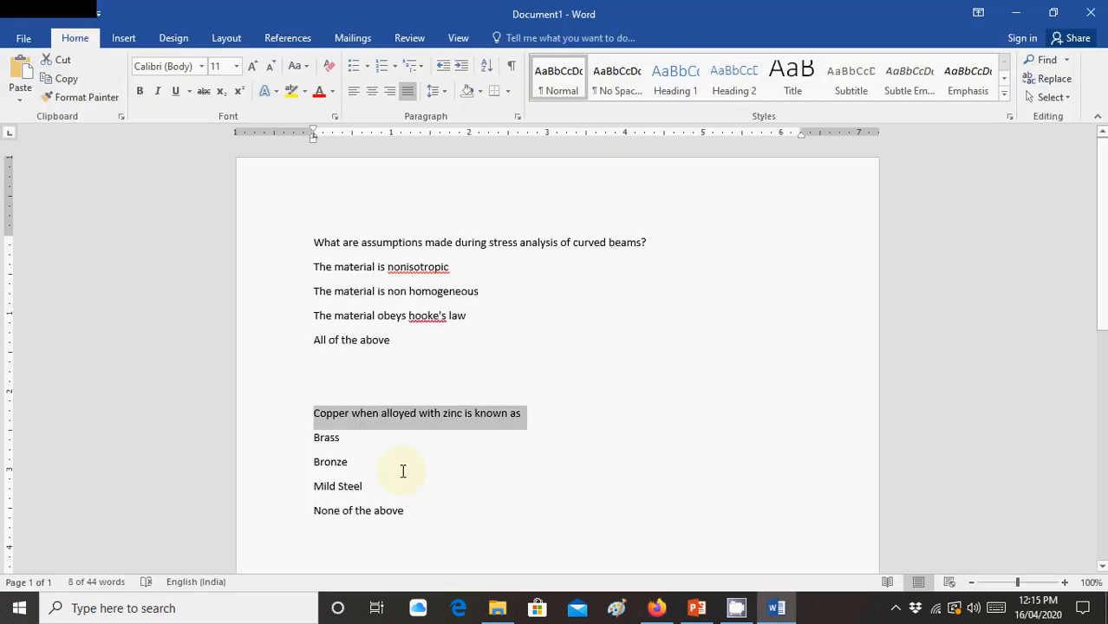
click(314, 438)
shift+click(436, 516)
key(ctrl+c)
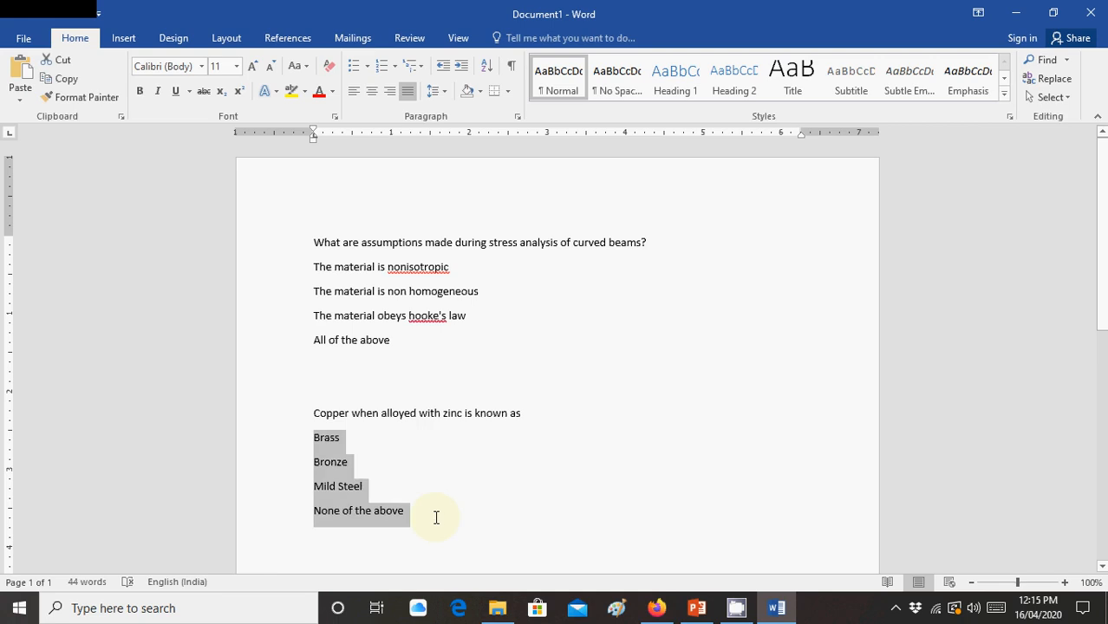
key(alt+Tab)
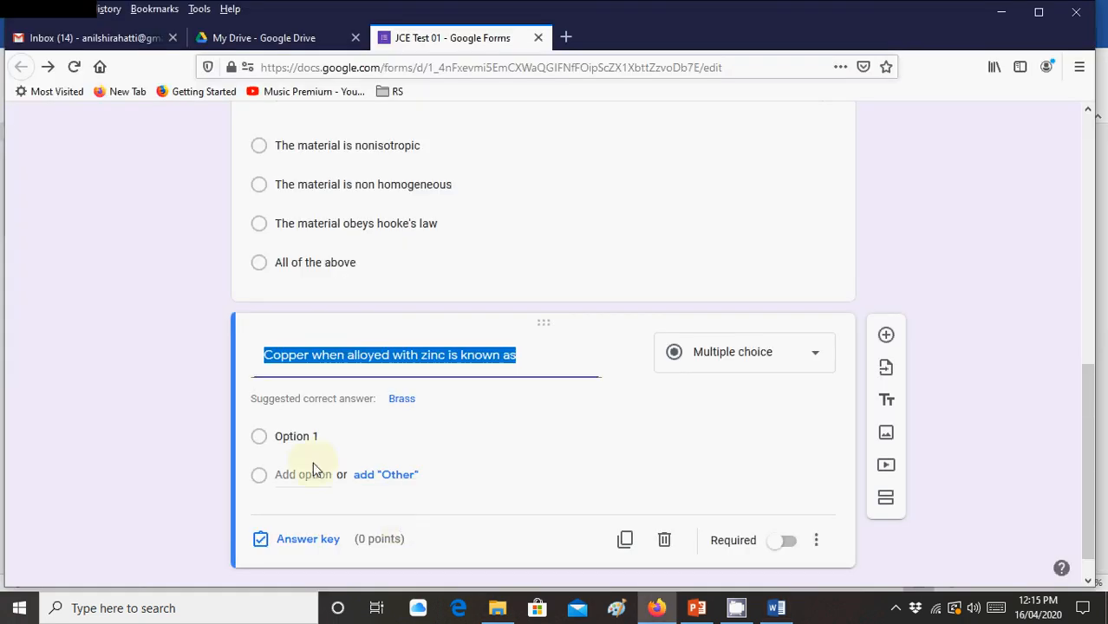
click(314, 439)
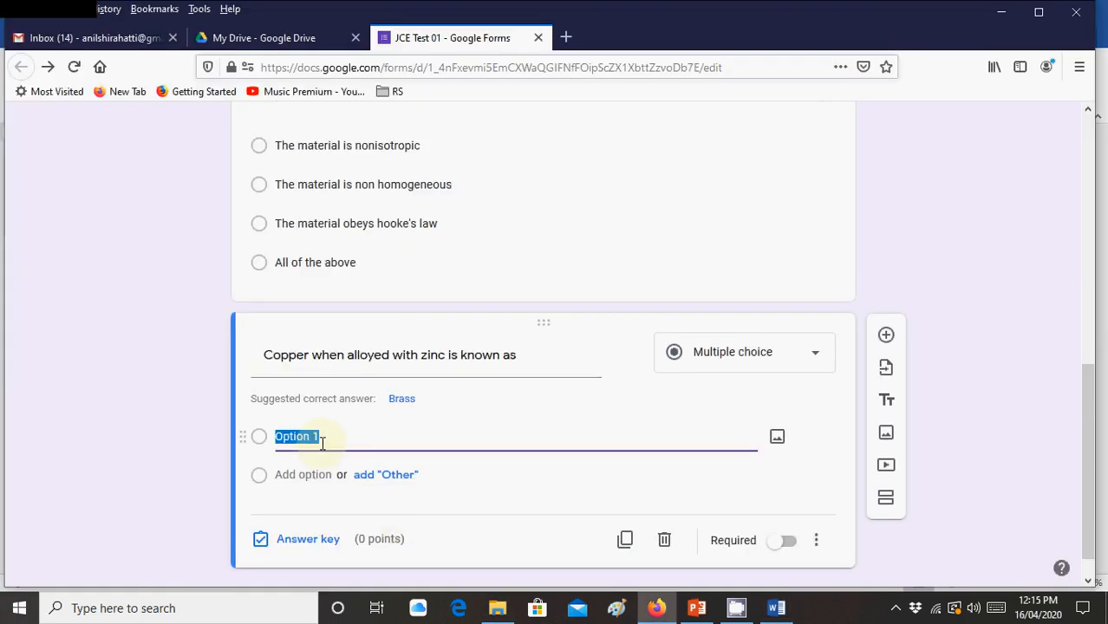
key(ctrl+v)
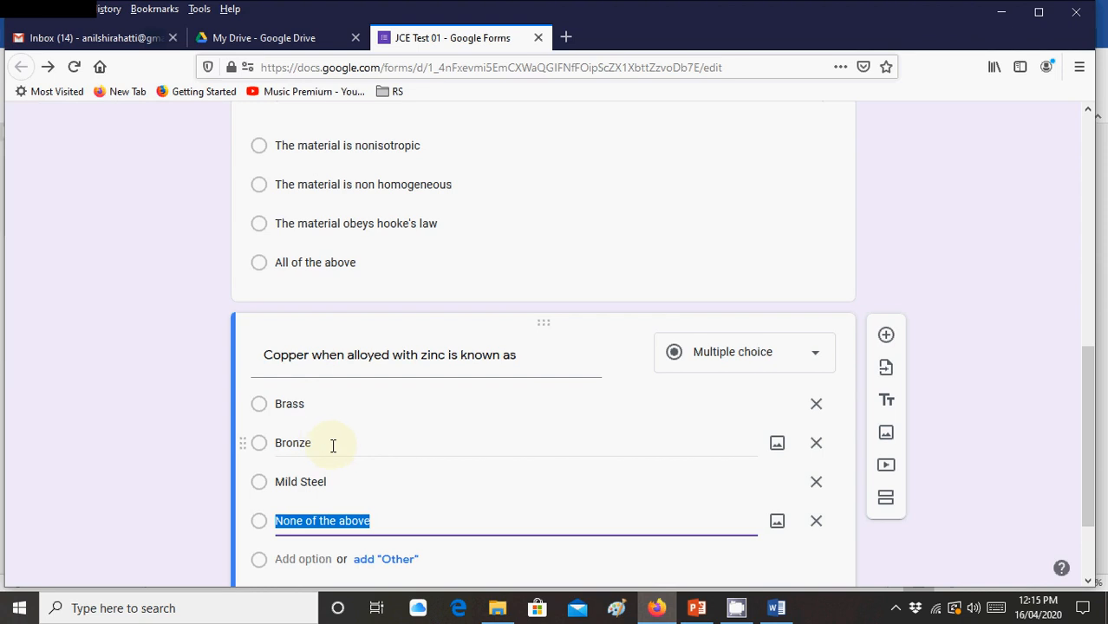
- Set the copper question's answer key to Brass for 5 points
scroll(390, 439, down, 2)
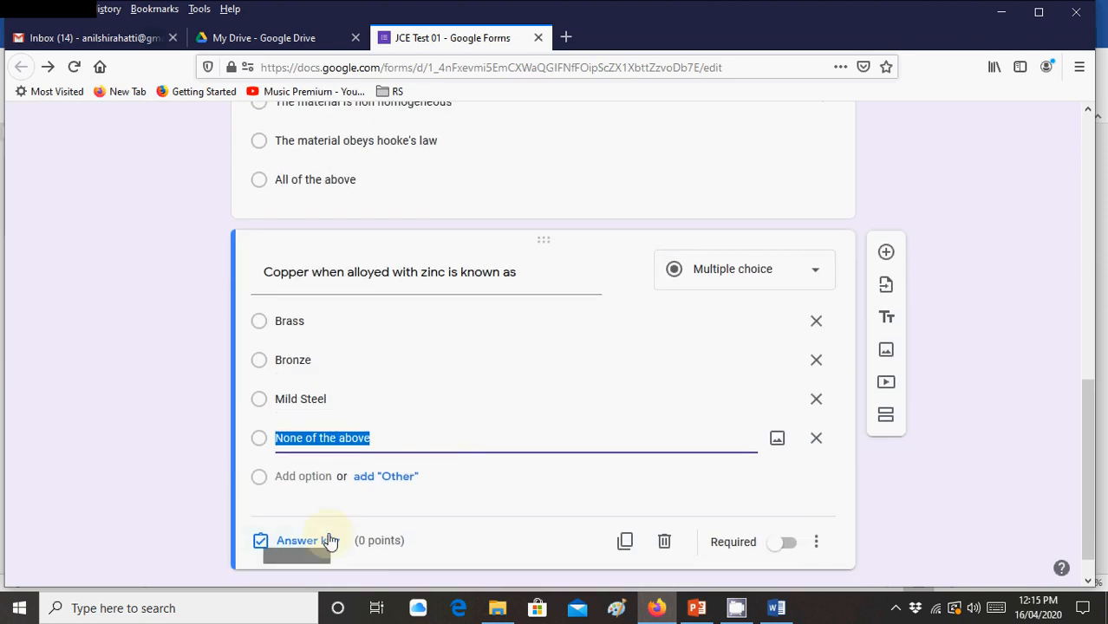
click(332, 546)
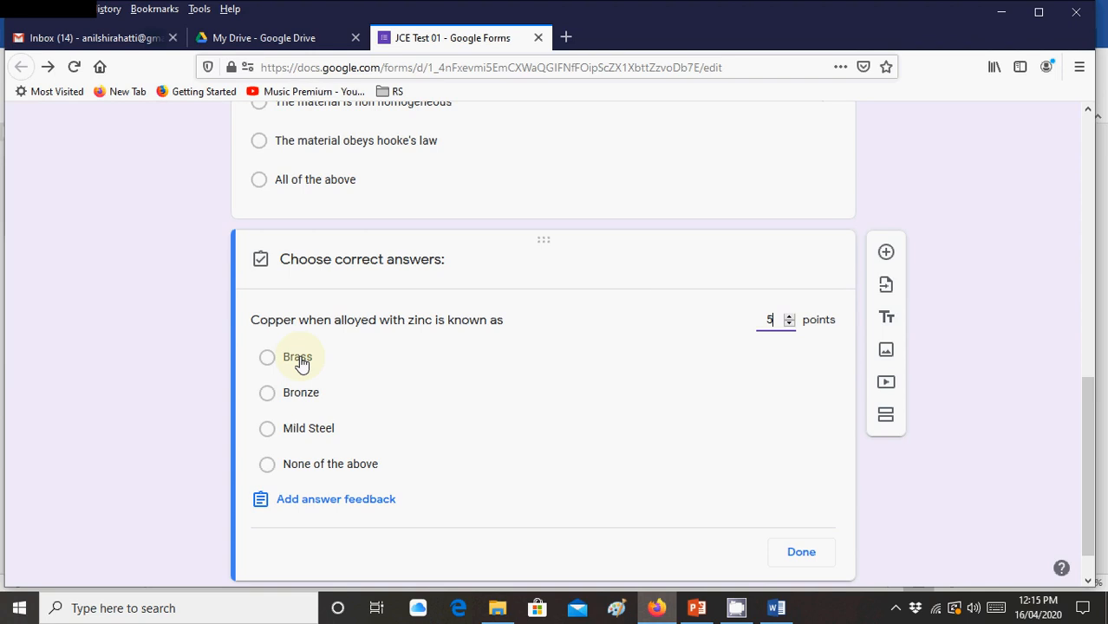
click(299, 359)
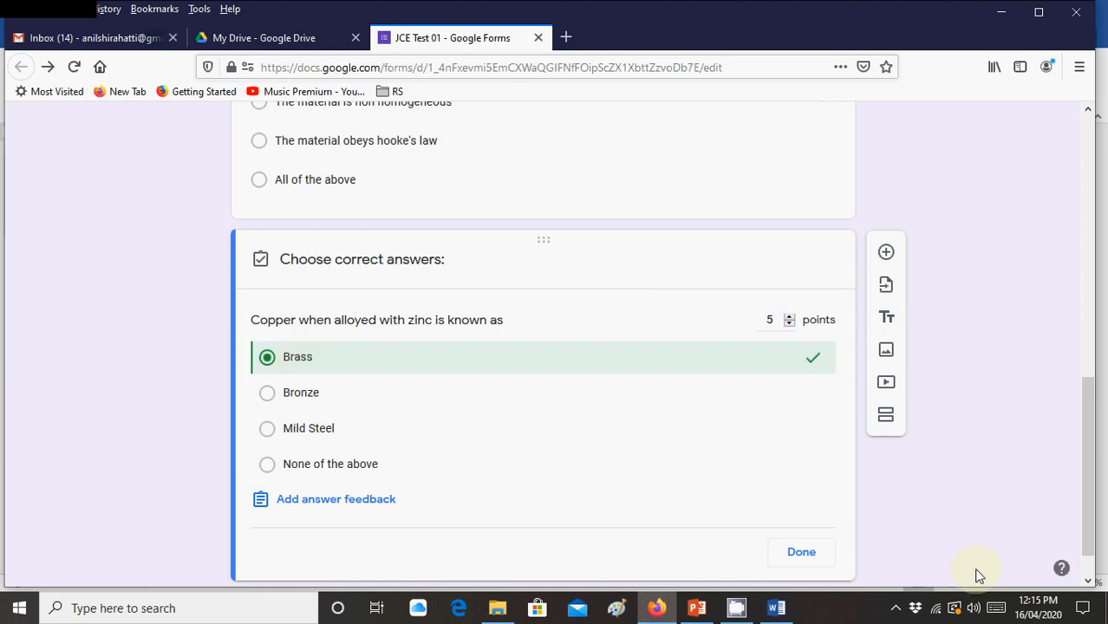
click(799, 551)
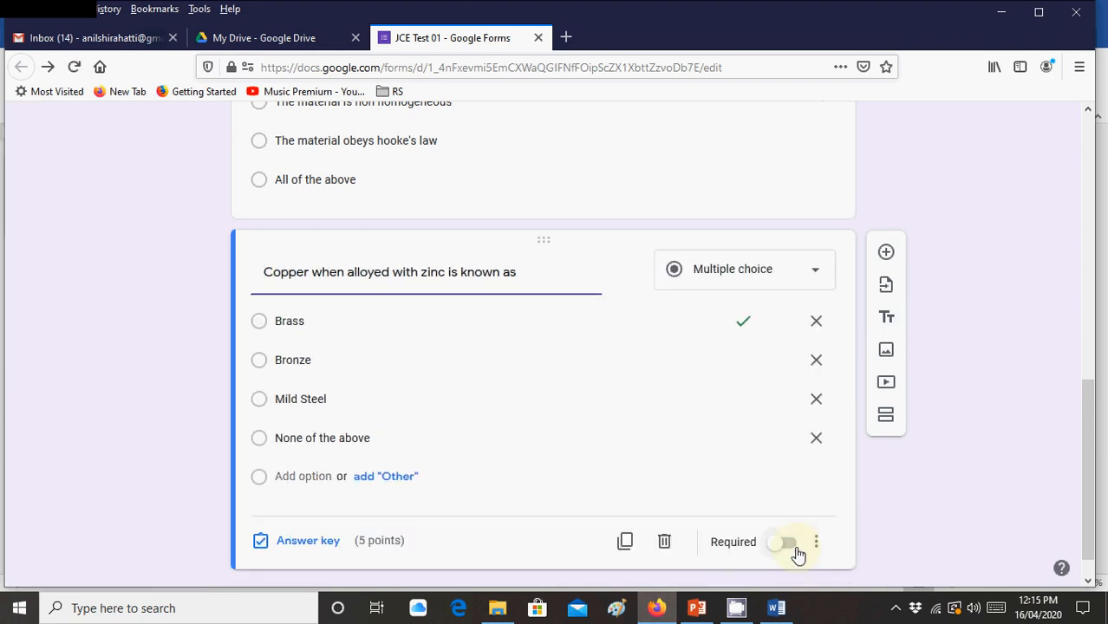
- Make the copper alloy question required and review the form's title, student details and questions
click(787, 553)
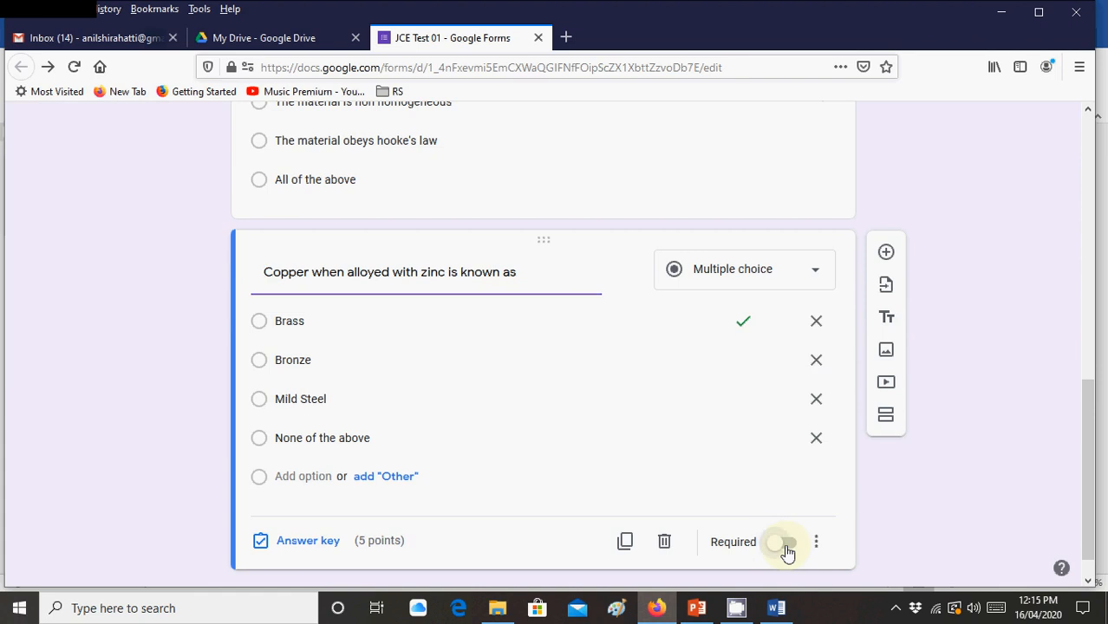
scroll(732, 468, up, 15)
scroll(720, 407, up, 2)
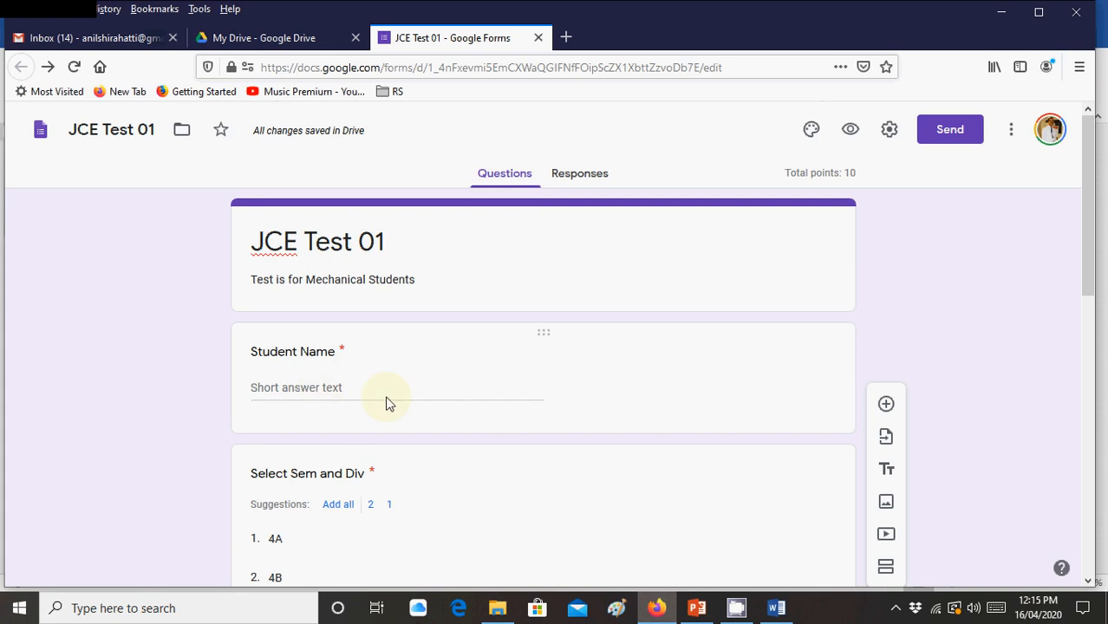
scroll(388, 399, down, 4)
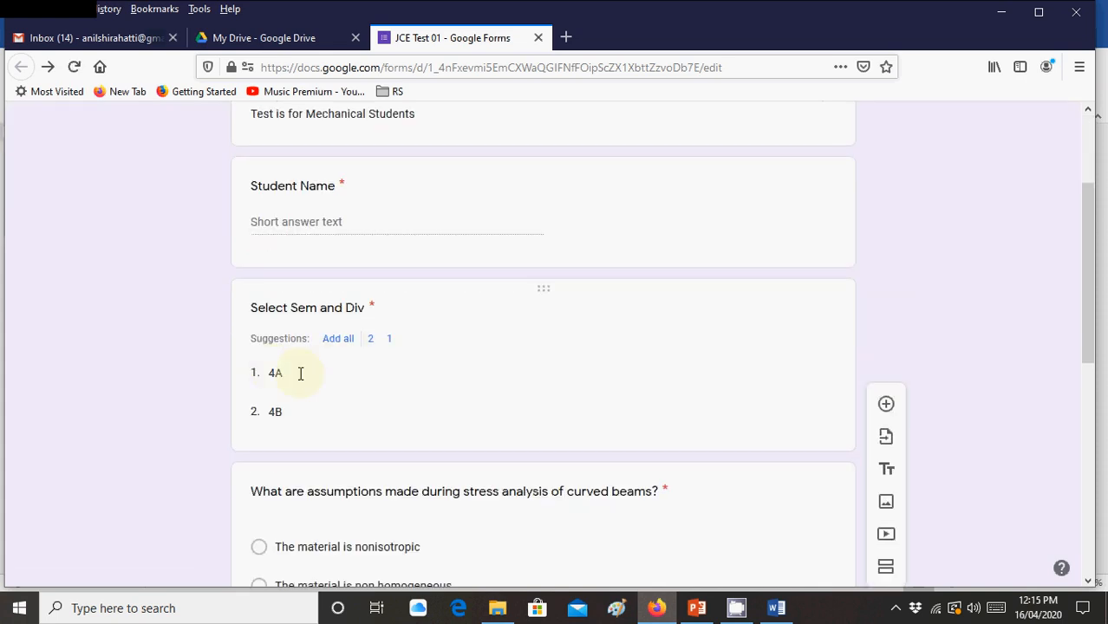
scroll(307, 388, down, 8)
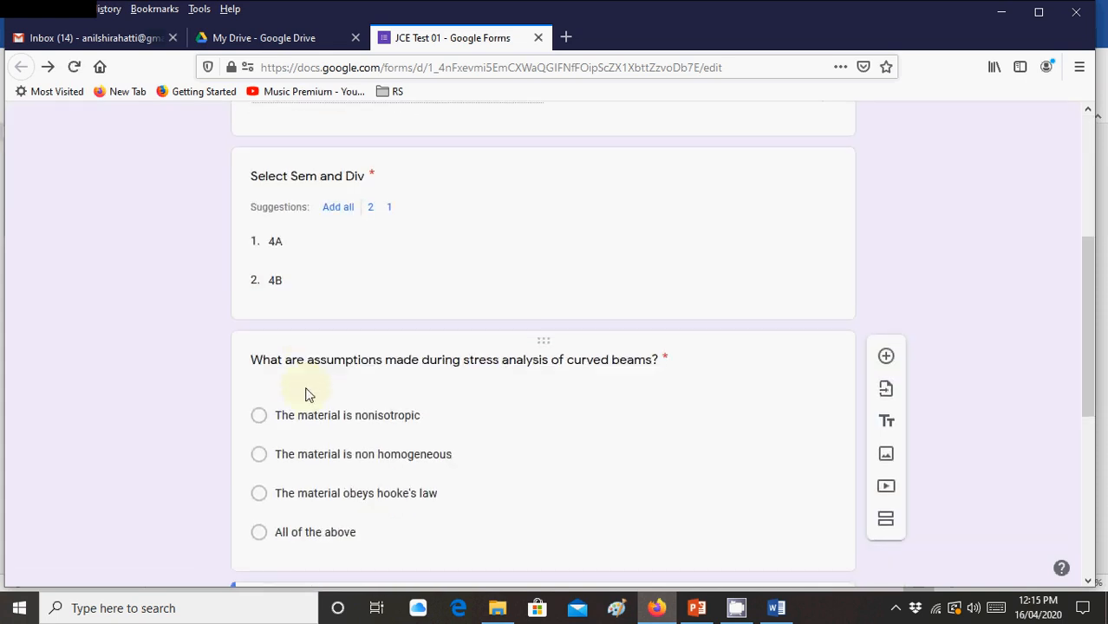
scroll(346, 485, up, 14)
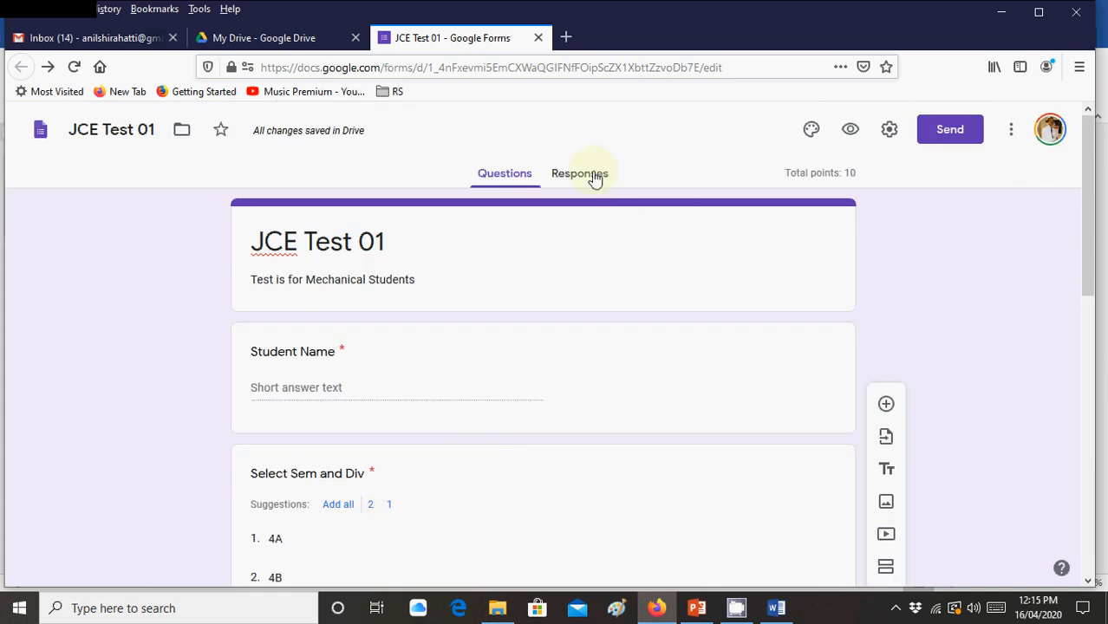
- Get the form's sharing link as a shortened URL, copy it and close the send settings
click(950, 130)
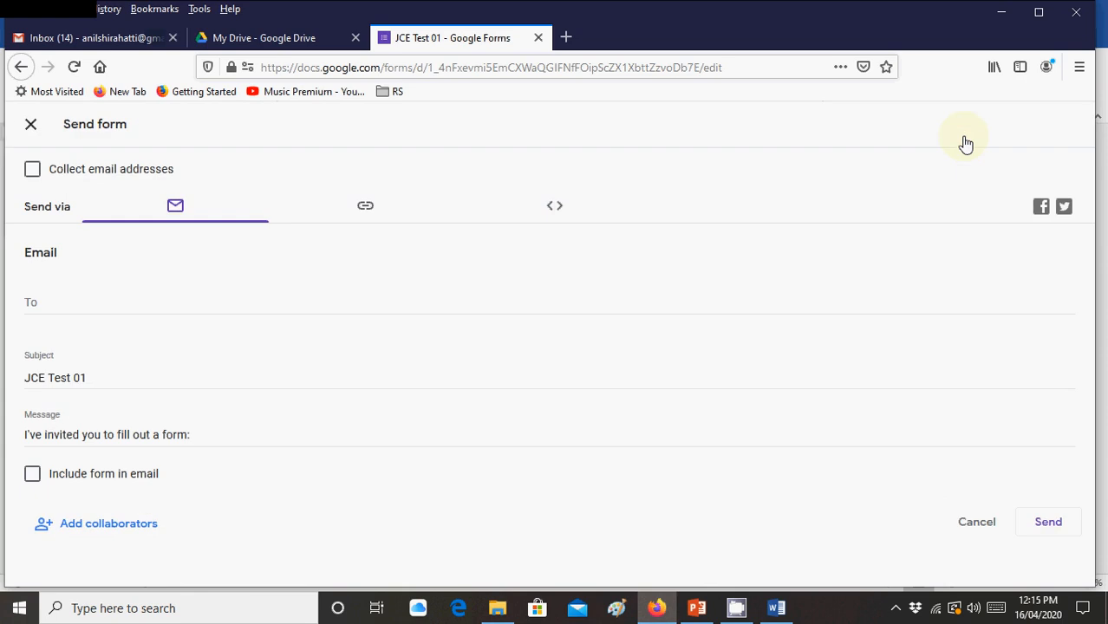
click(53, 297)
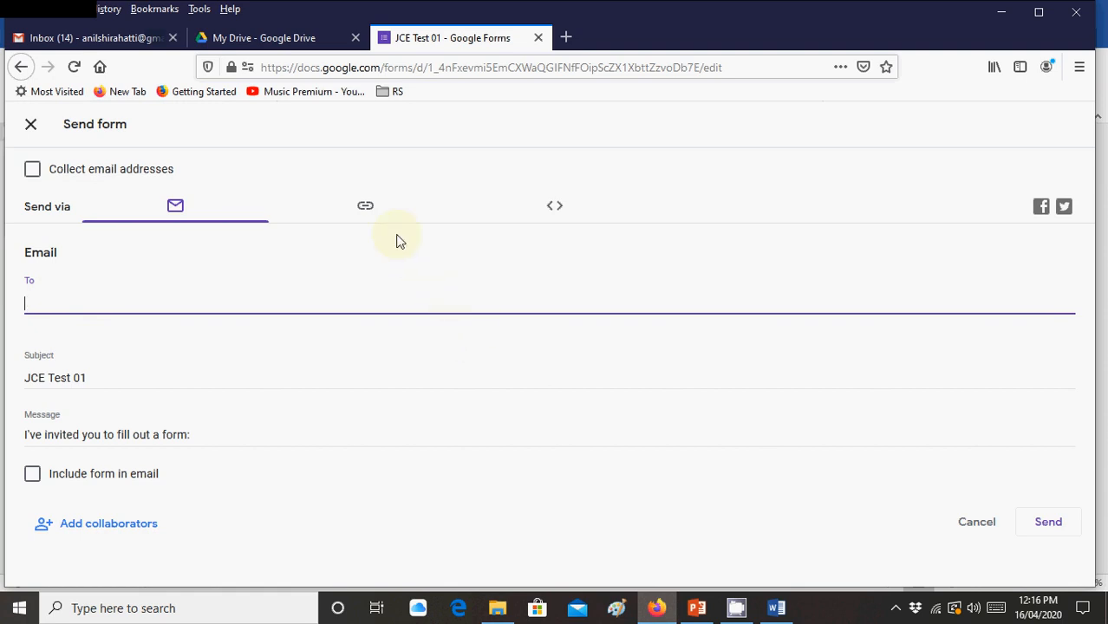
click(375, 218)
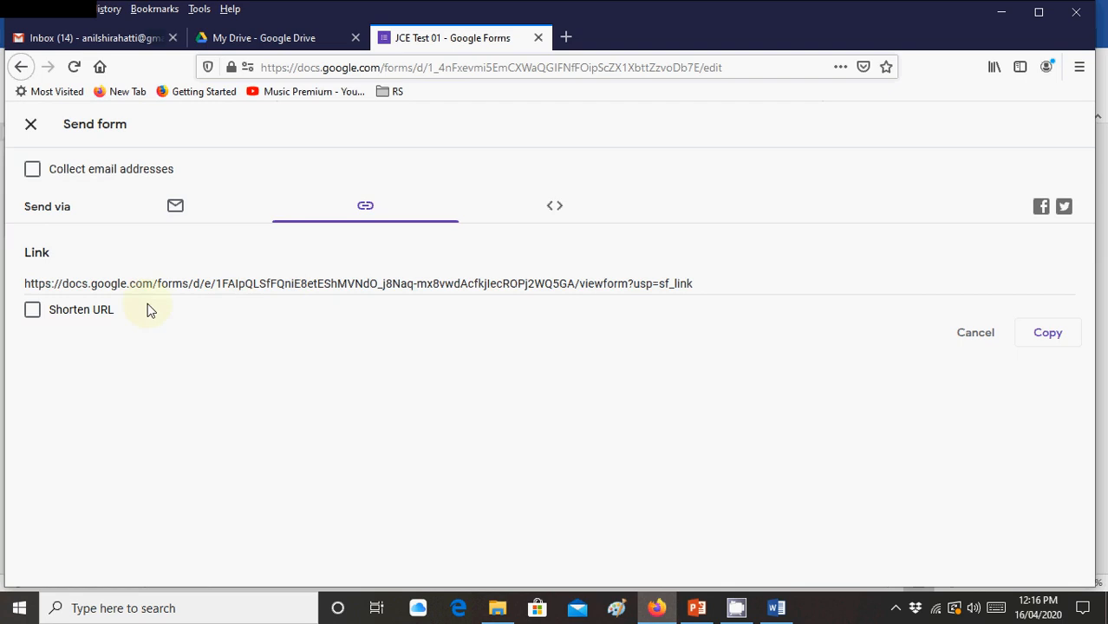
click(85, 314)
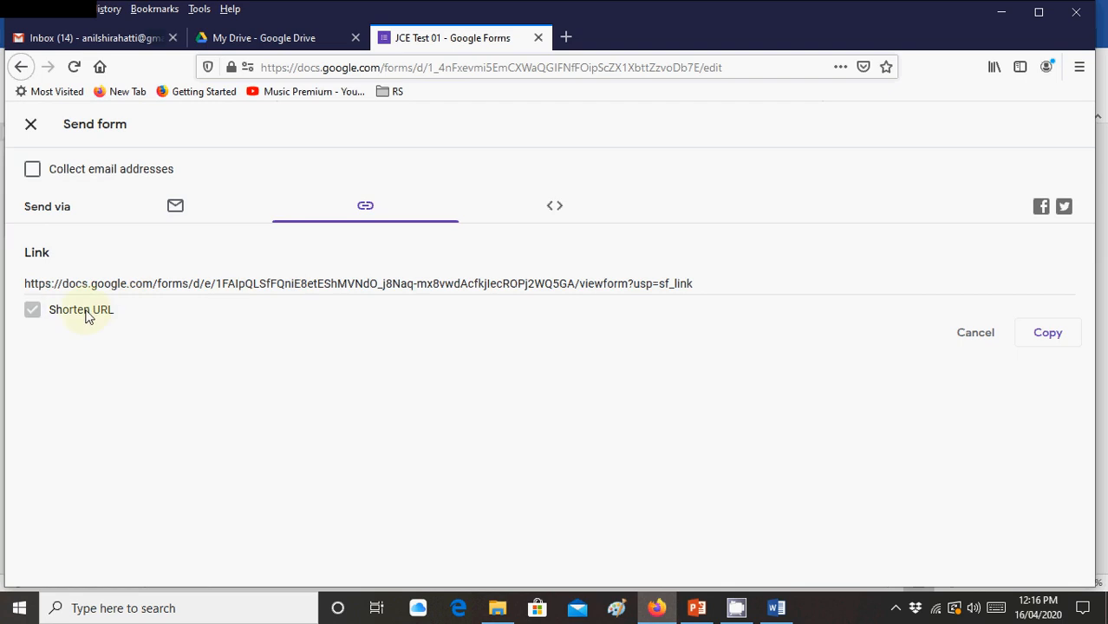
right_click(127, 277)
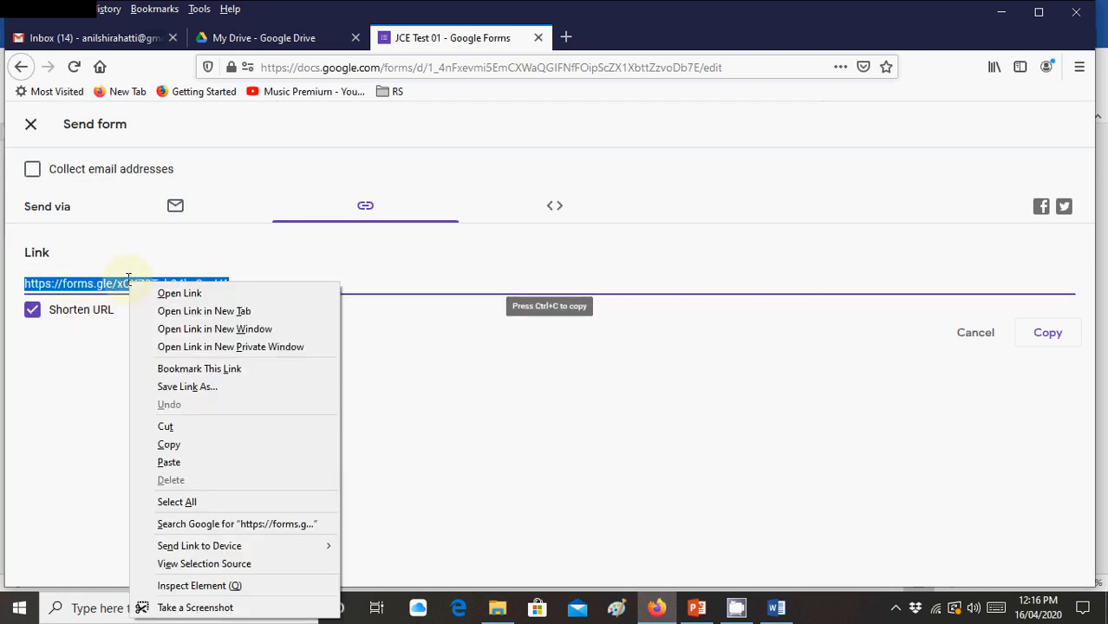
click(203, 447)
click(1048, 332)
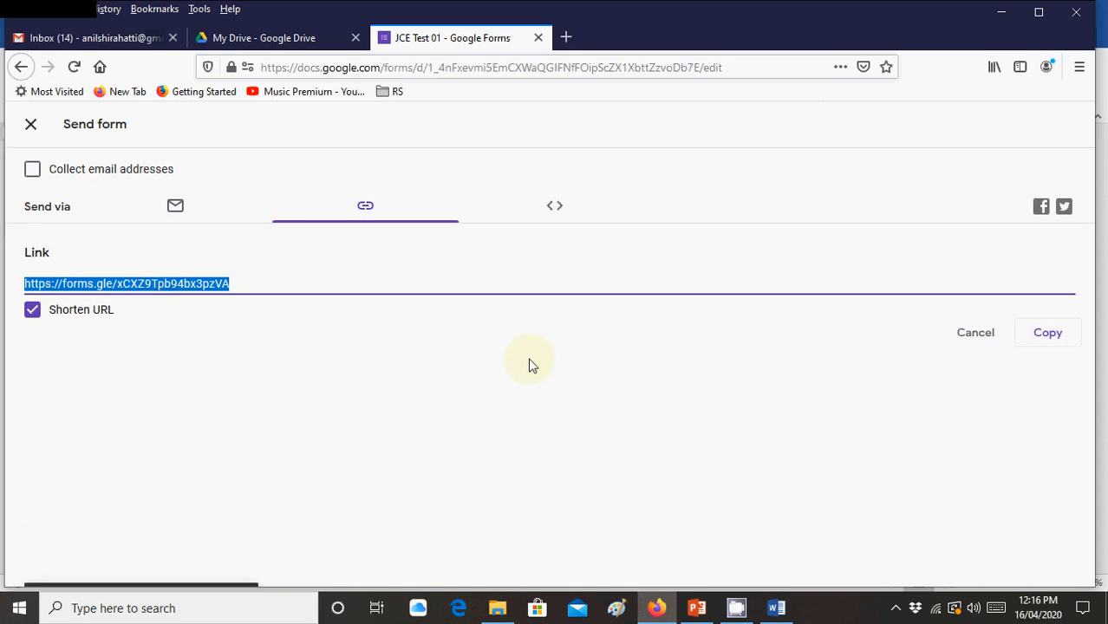
click(30, 127)
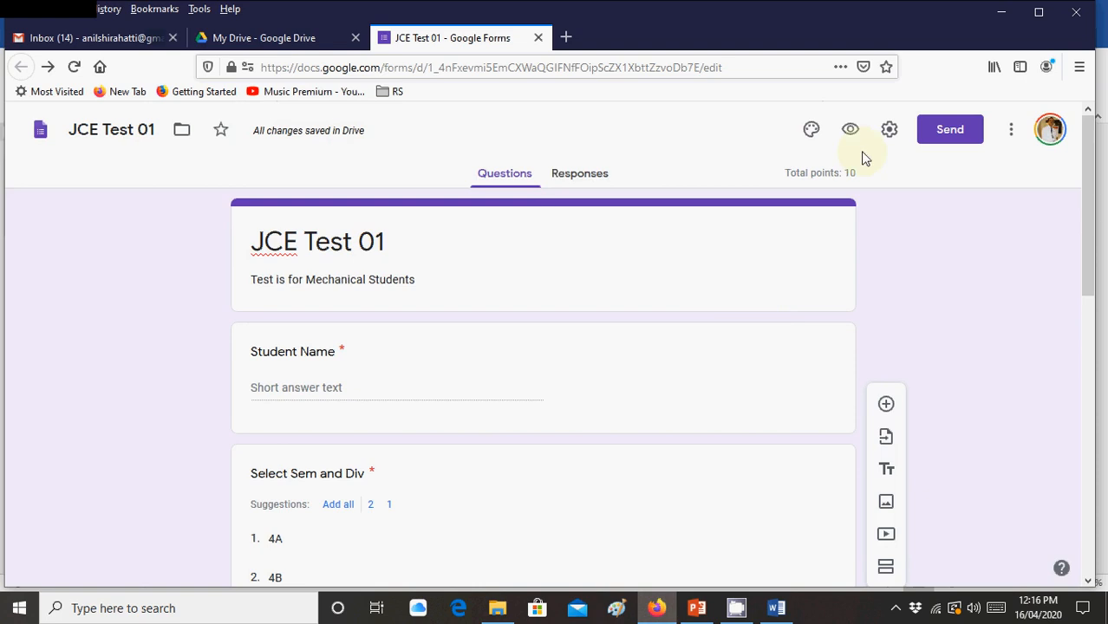
- Preview the quiz as a student and look through all its questions down to the end
click(851, 131)
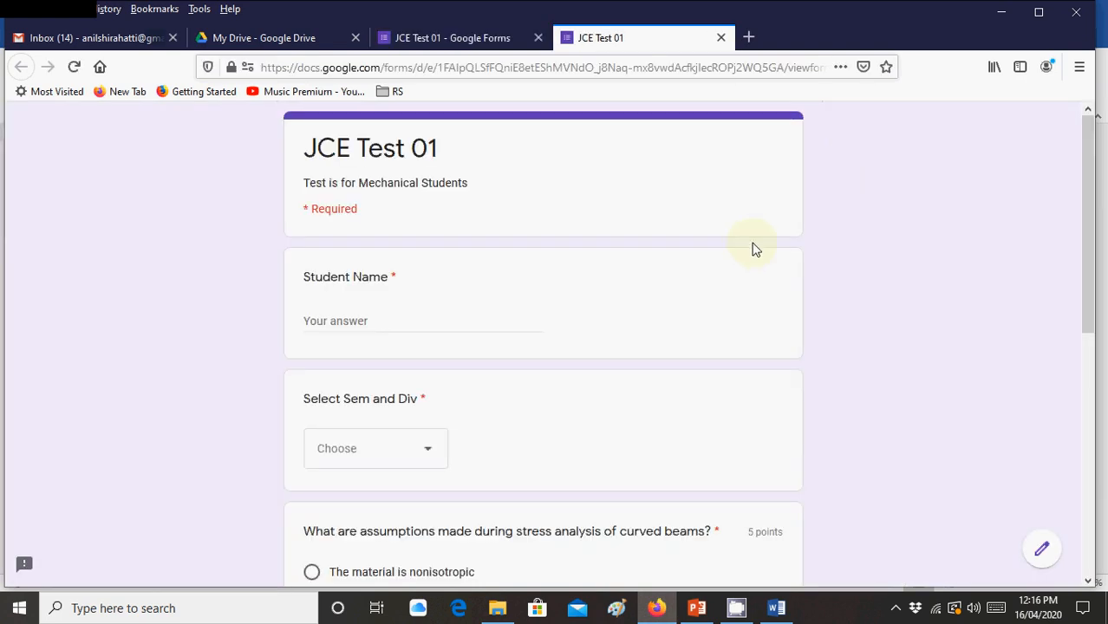
scroll(754, 247, down, 4)
scroll(755, 249, down, 2)
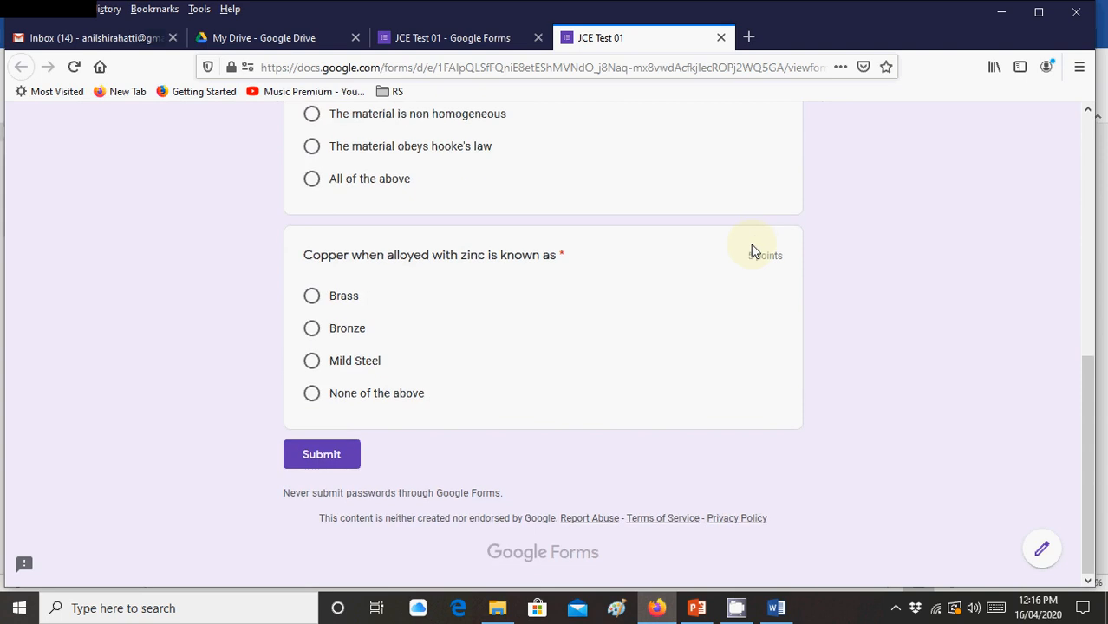
scroll(754, 250, up, 6)
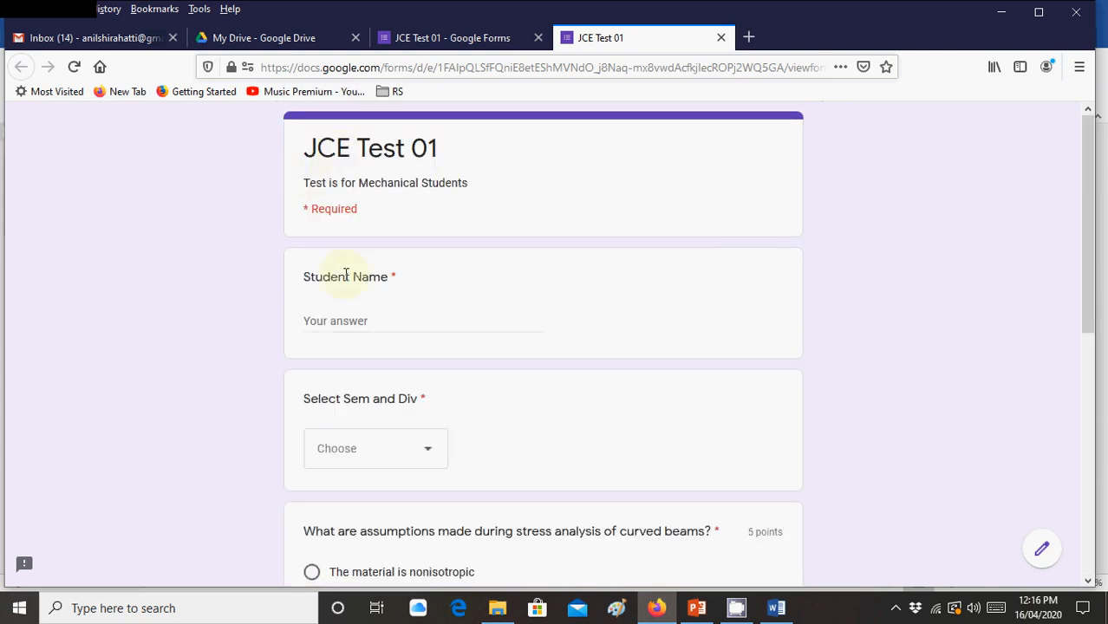
- Fill in the student's name in the previewed test and choose 4A for Sem and Div
click(338, 321)
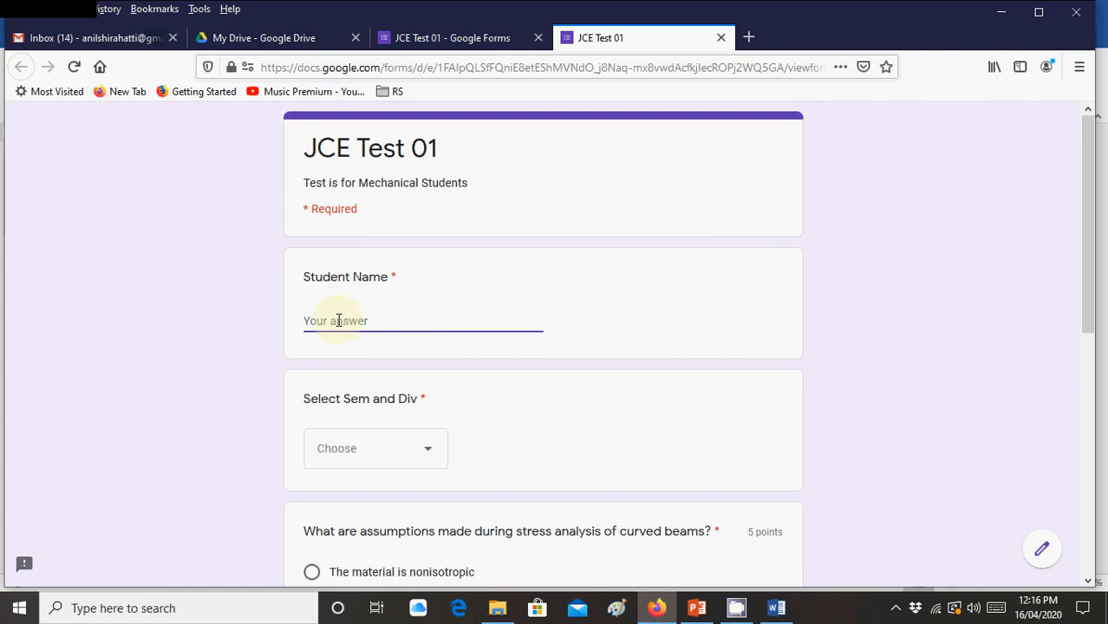
text(Anil)
scroll(346, 316, down, 3)
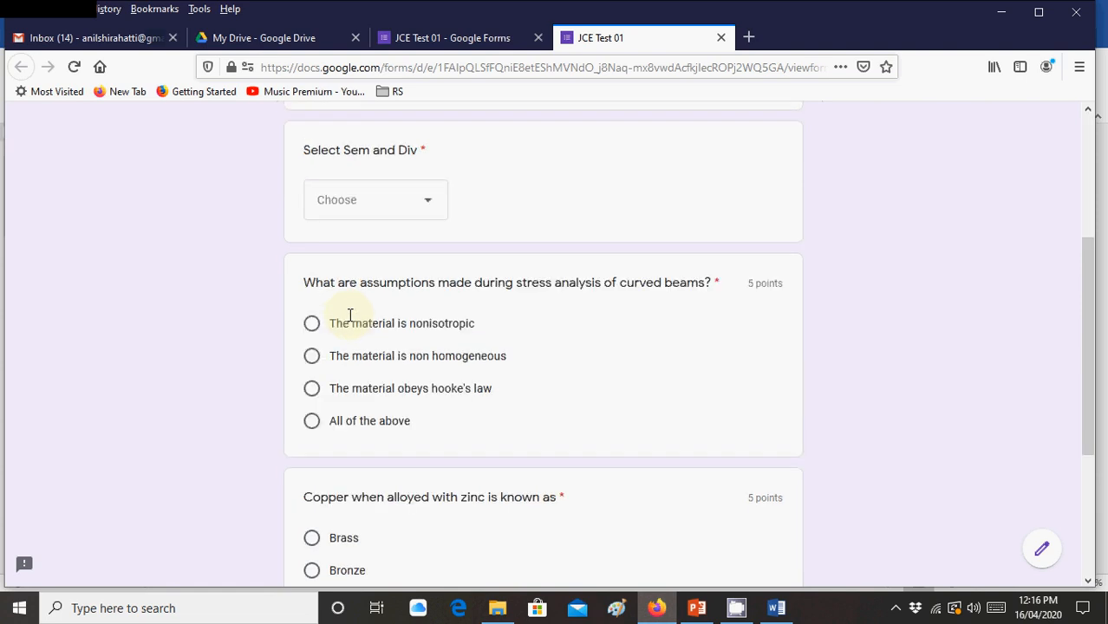
click(371, 206)
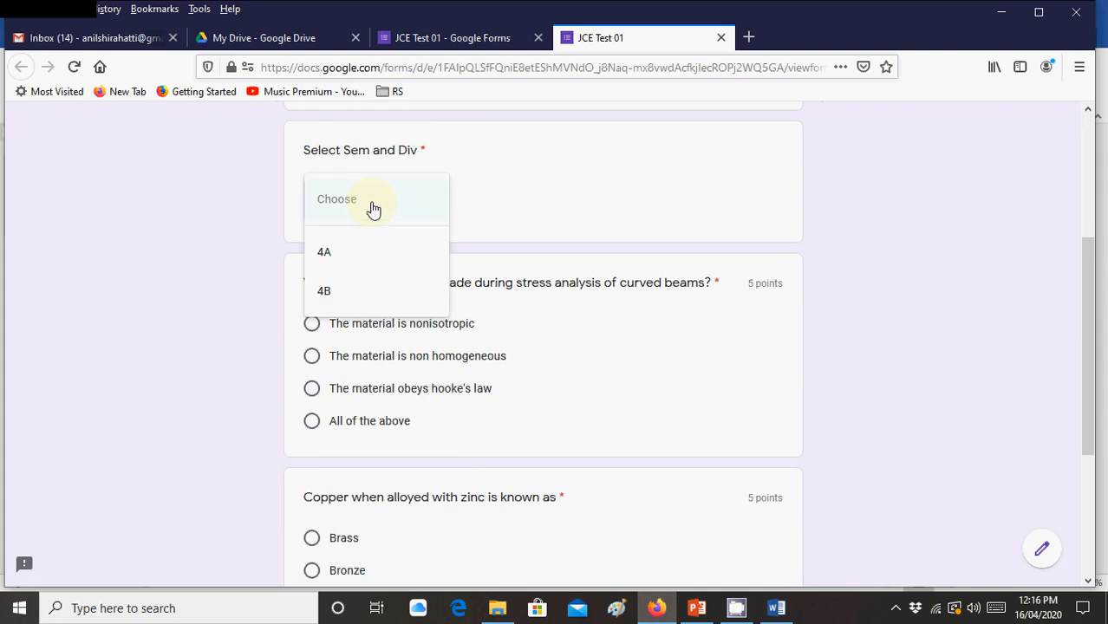
click(362, 251)
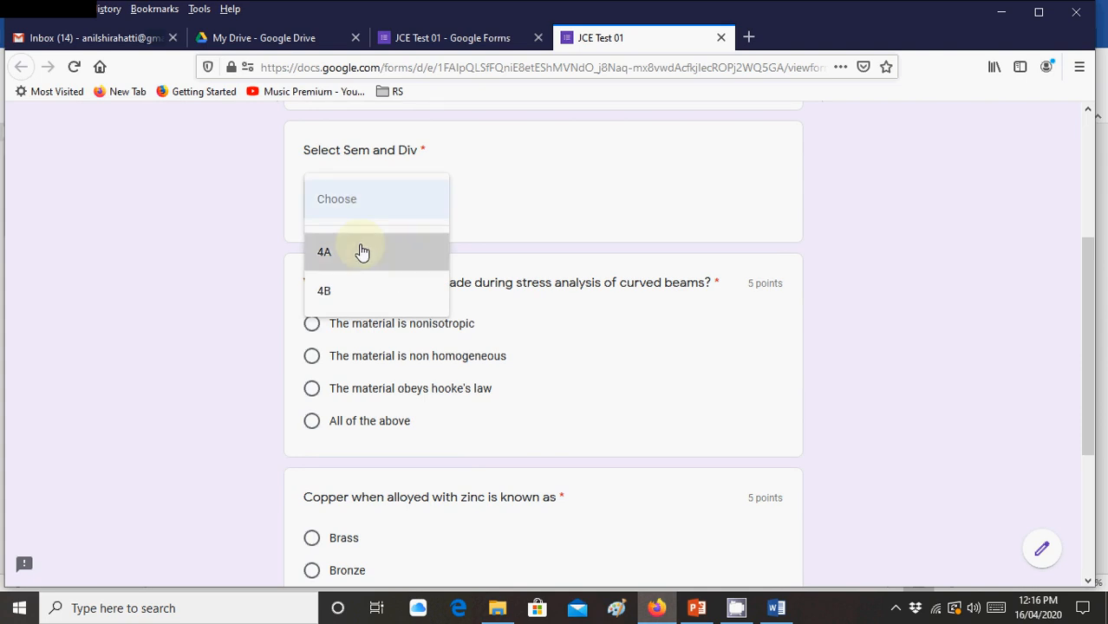
- Answer the curved-beam question with "The material obeys hooke's law" and the copper question with Bronze
scroll(899, 362, down, 1)
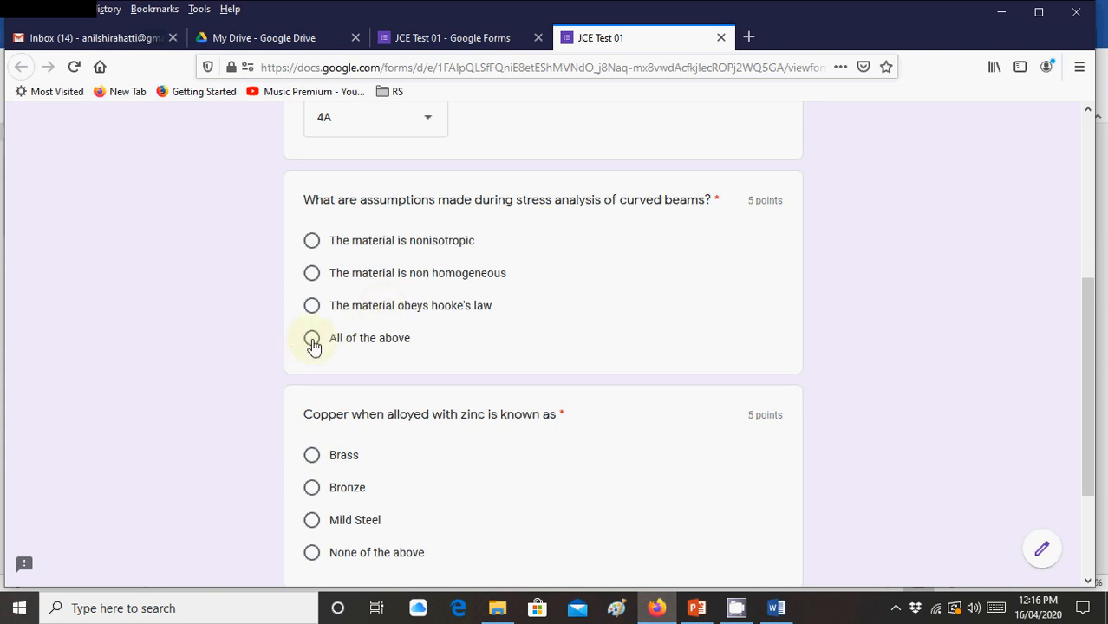
click(311, 307)
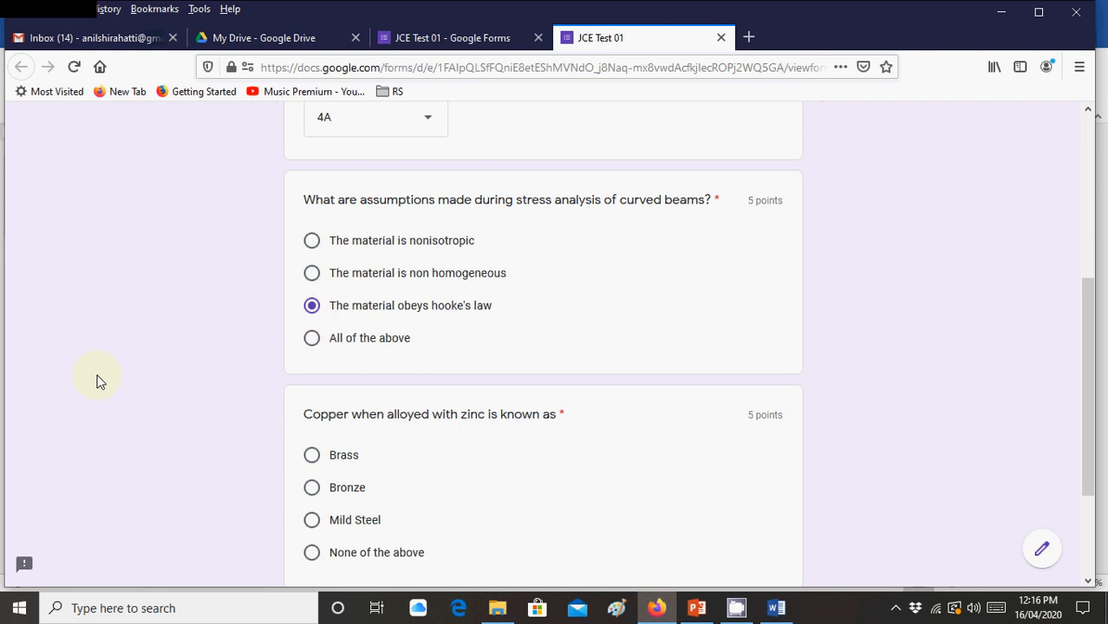
scroll(98, 382, down, 3)
click(315, 465)
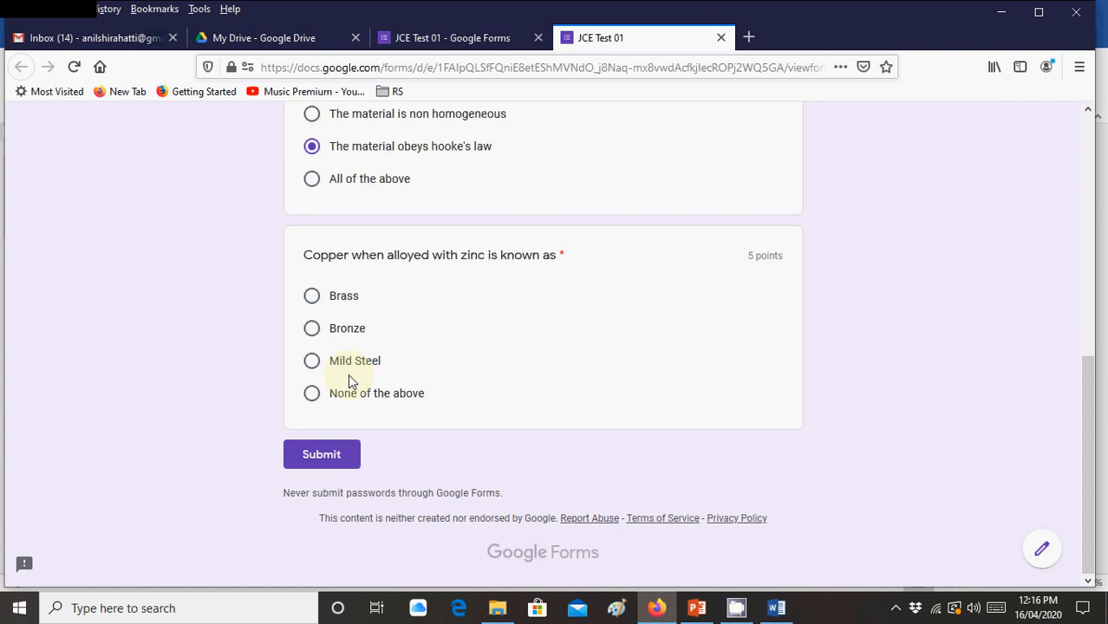
click(326, 334)
- Check and submit the test response, view its score with the graded answers, and close the score and preview pages
scroll(544, 264, up, 5)
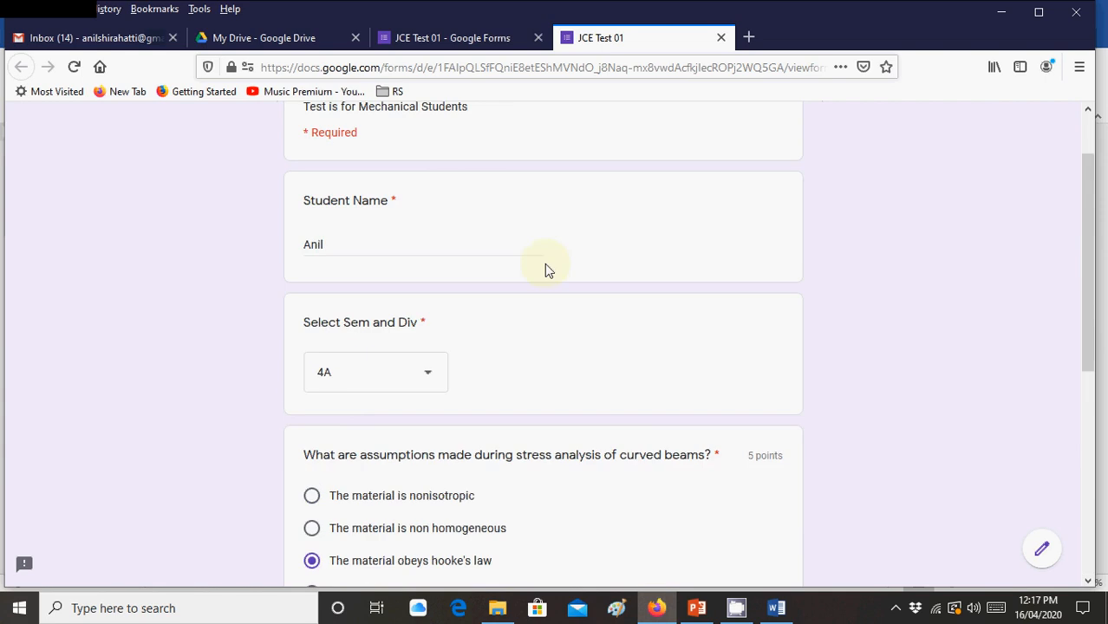
scroll(532, 273, down, 4)
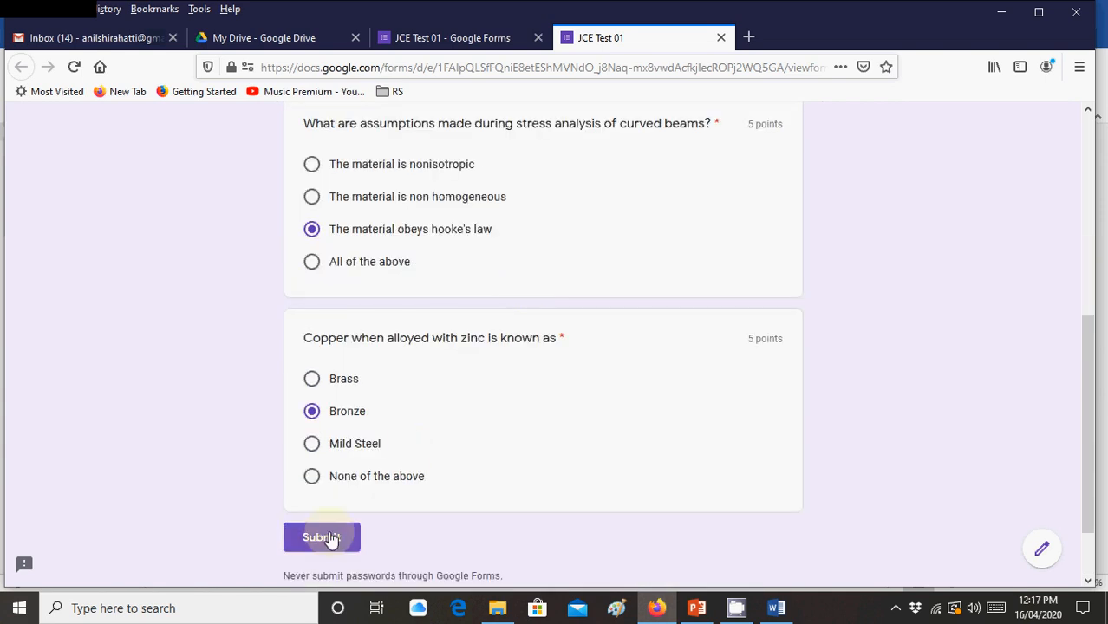
click(323, 537)
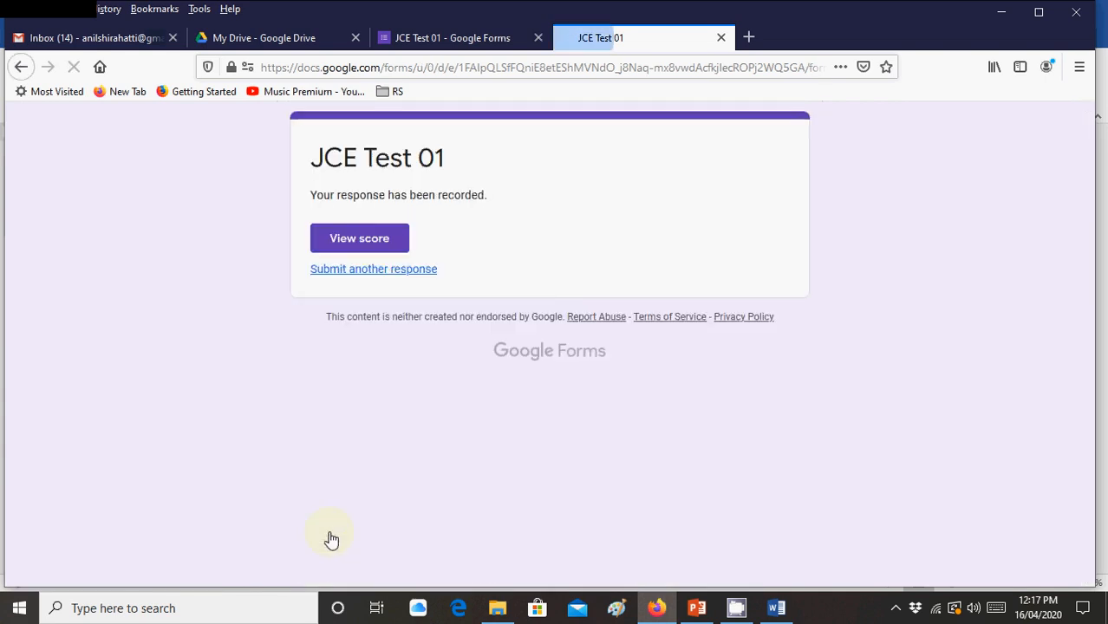
click(360, 248)
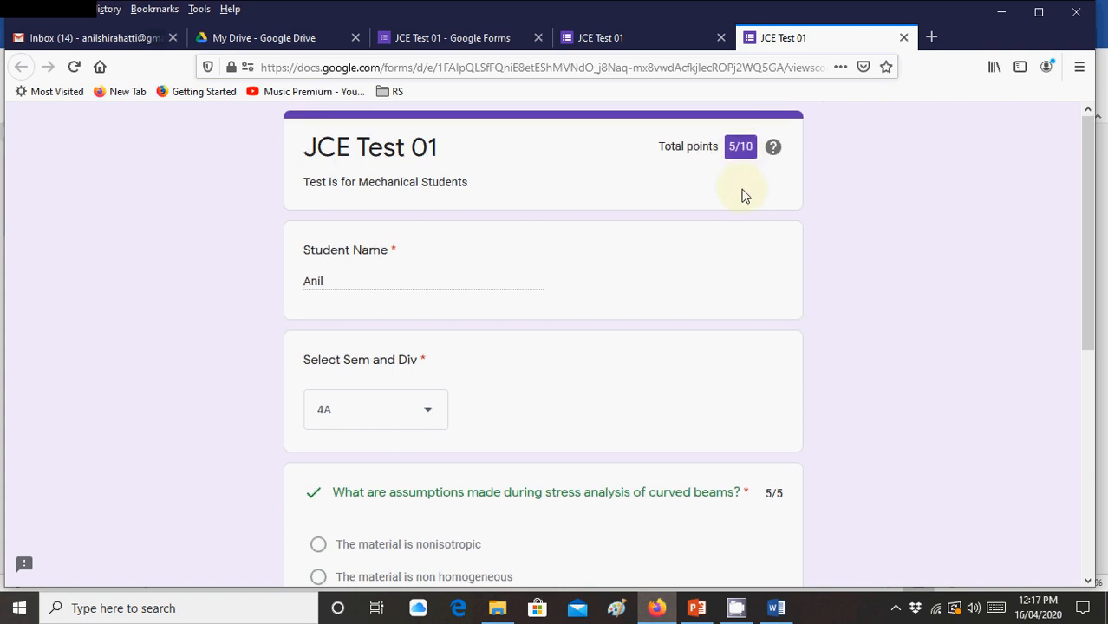
scroll(741, 194, down, 3)
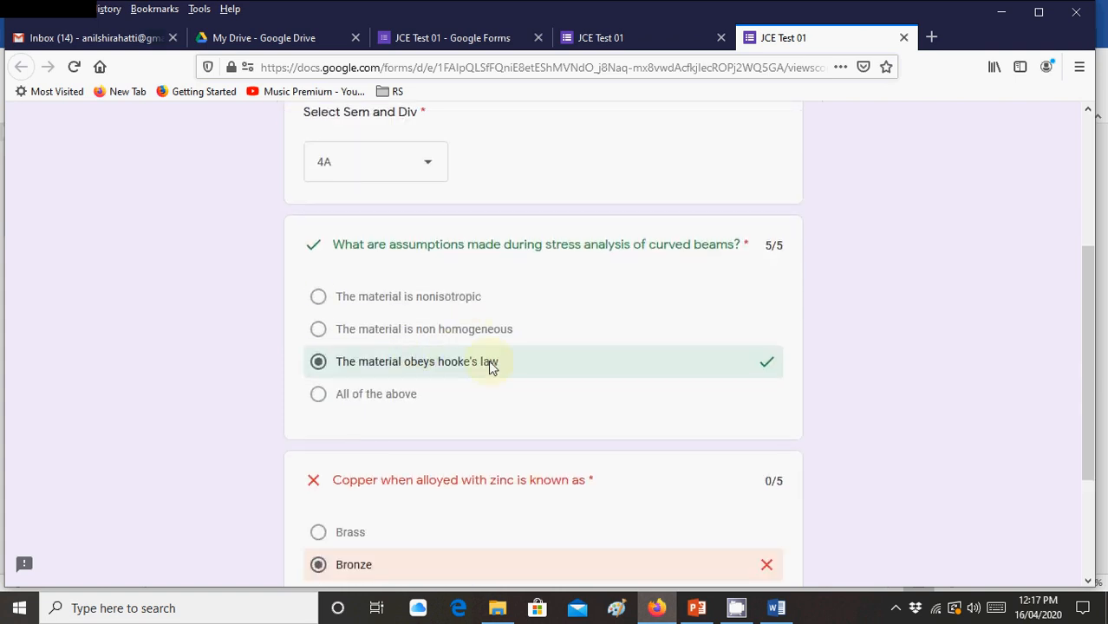
scroll(488, 362, down, 2)
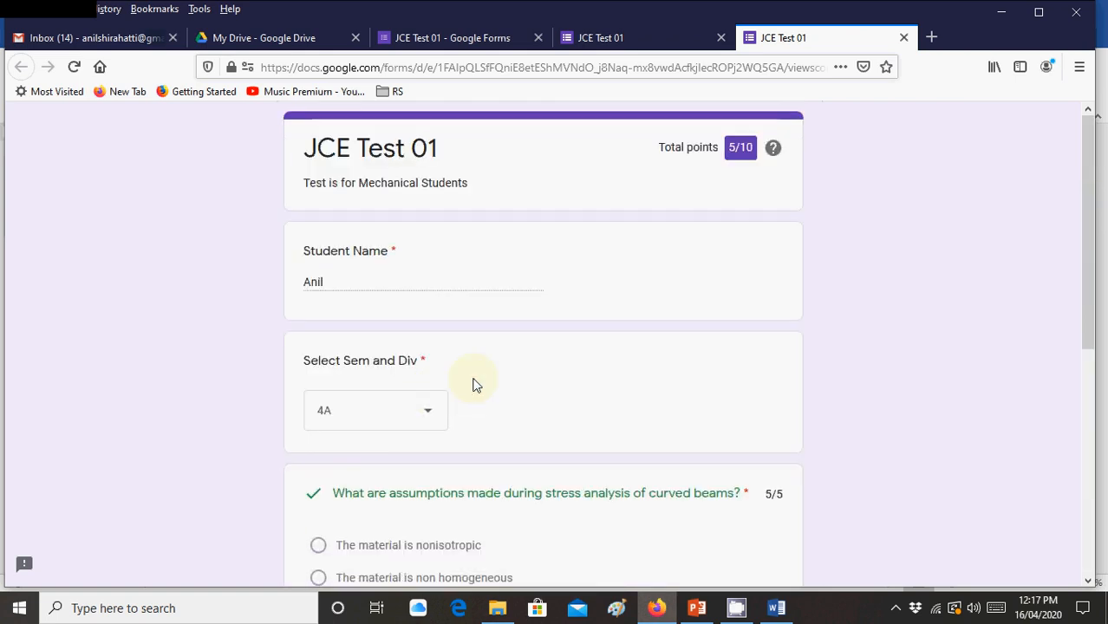
click(903, 39)
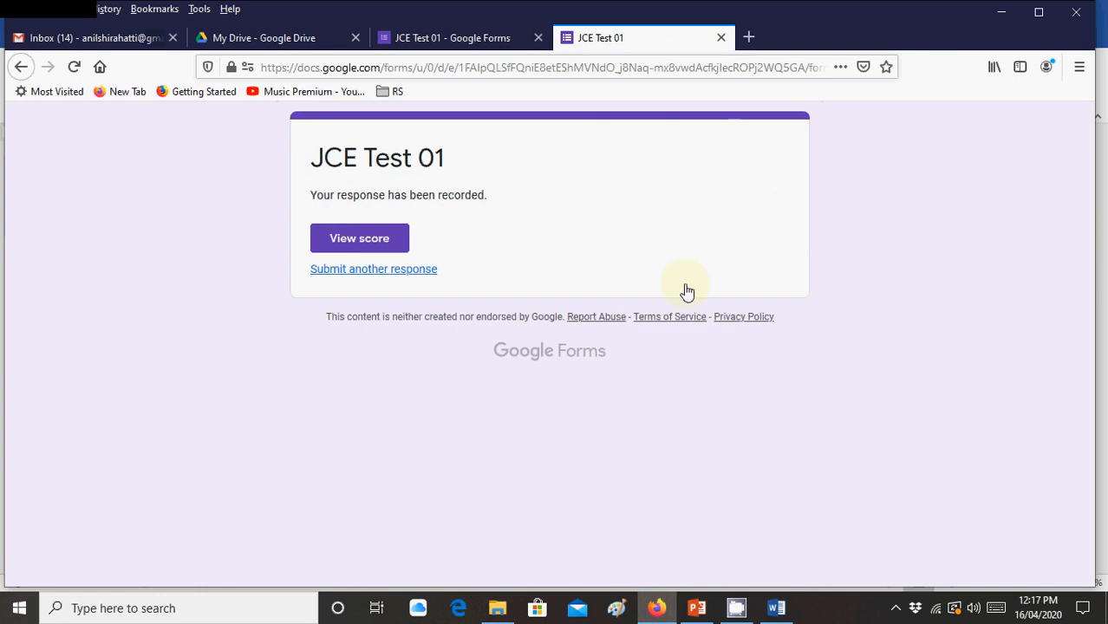
click(720, 39)
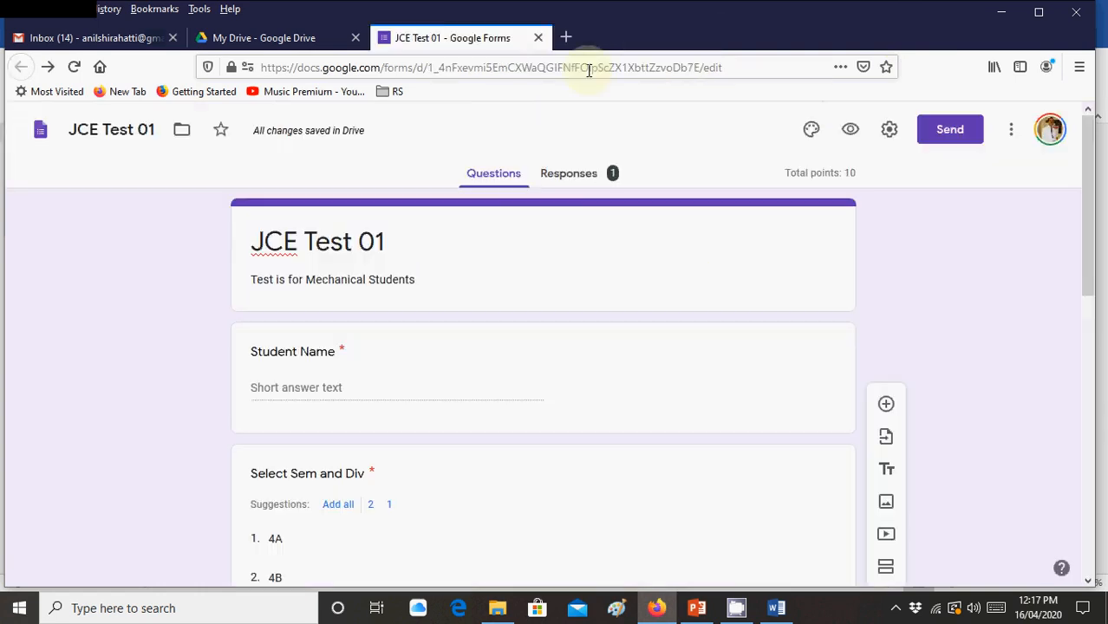
- Open the form's responses and examine the summary's insights, points distribution and frequently missed questions
click(586, 176)
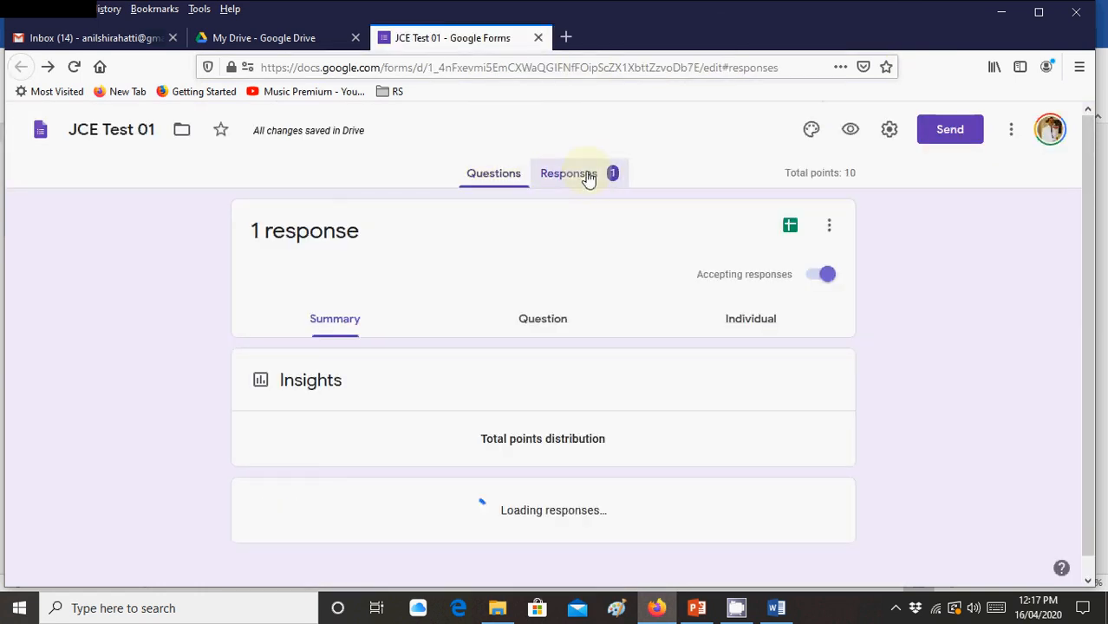
scroll(897, 344, down, 3)
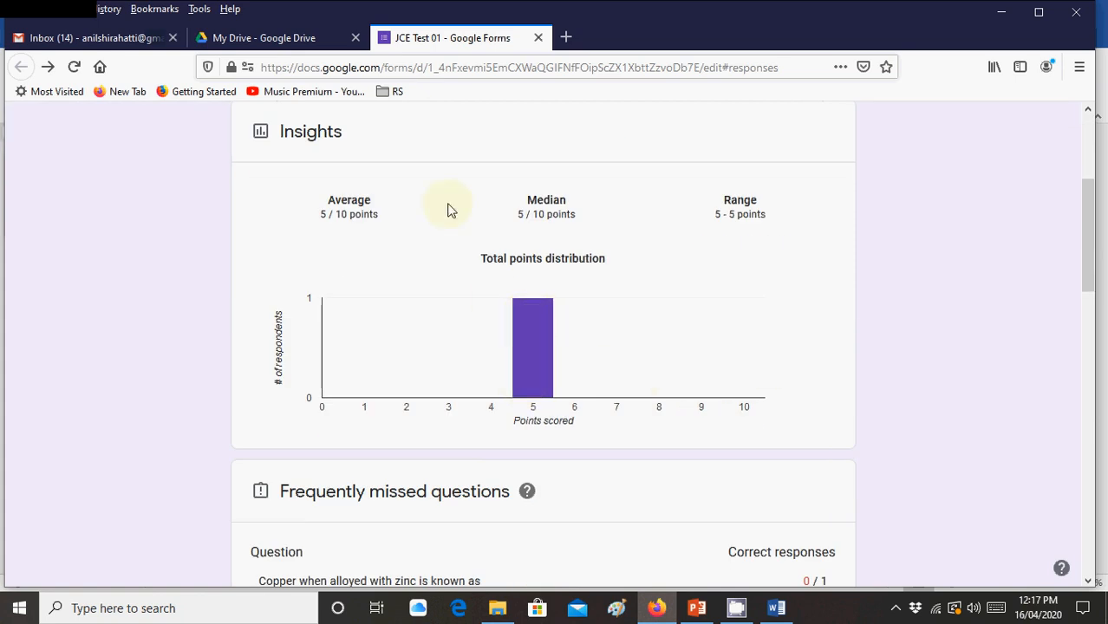
scroll(607, 338, down, 3)
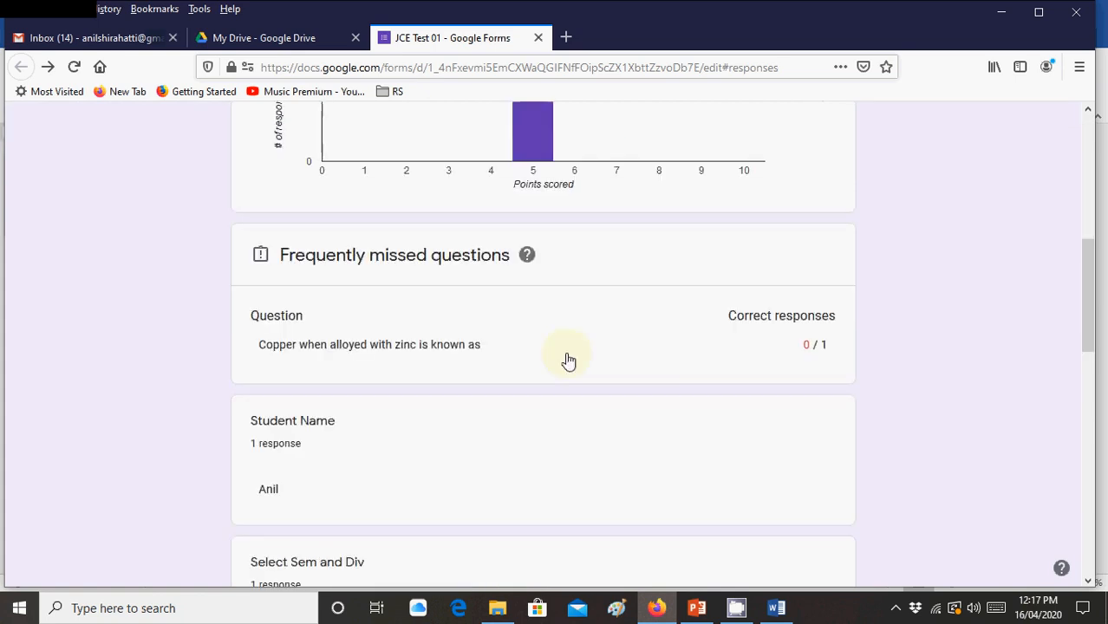
scroll(999, 293, up, 3)
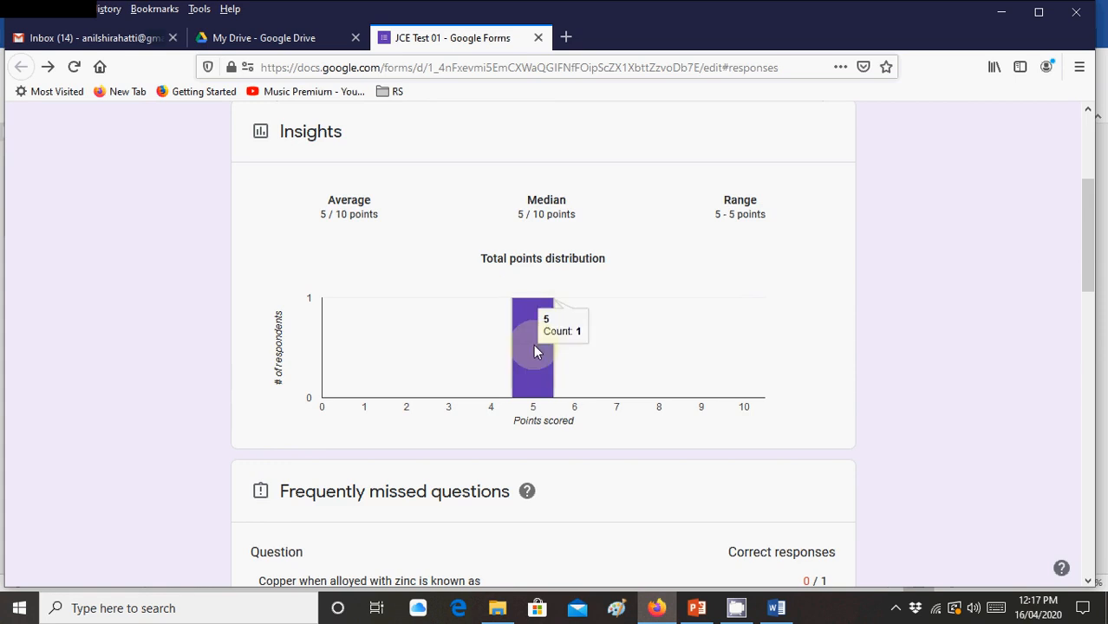
scroll(929, 330, up, 3)
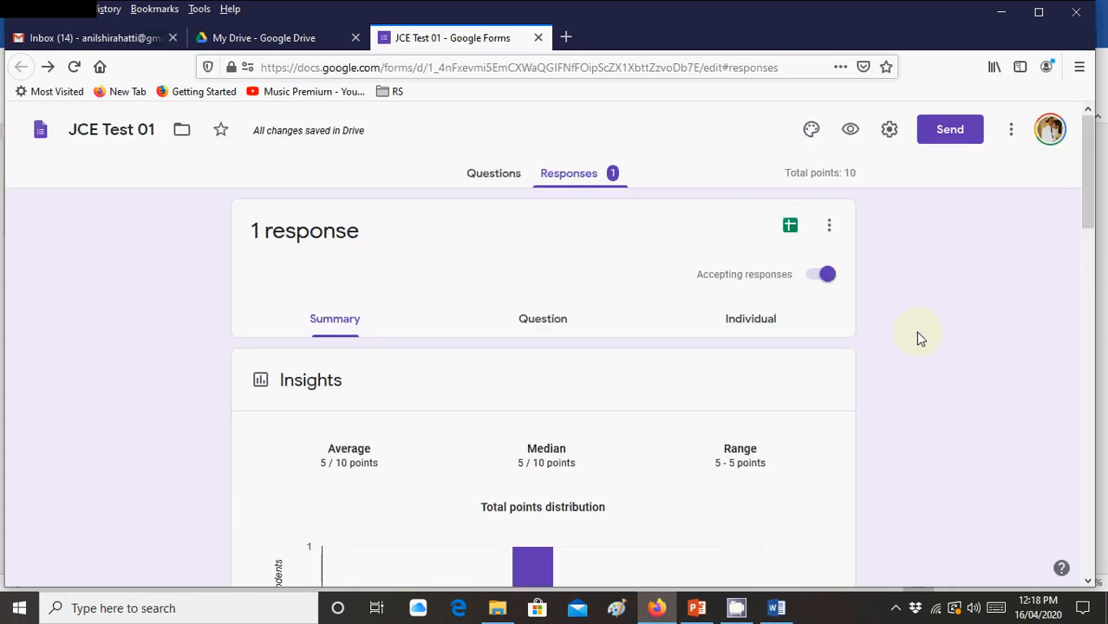
click(734, 611)
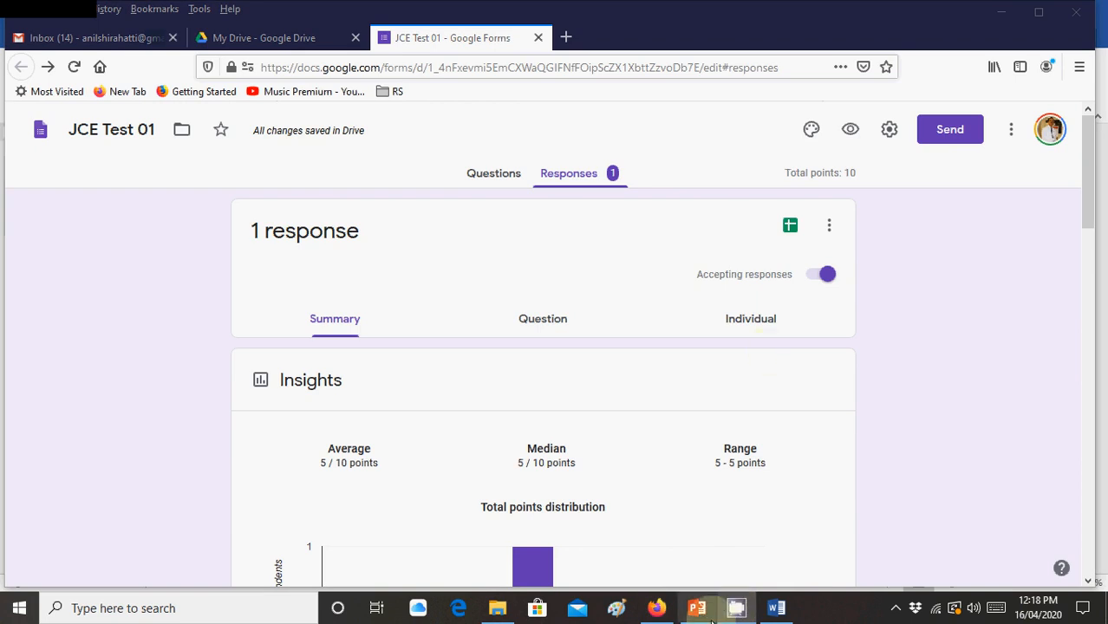
mouse_move(738, 614)
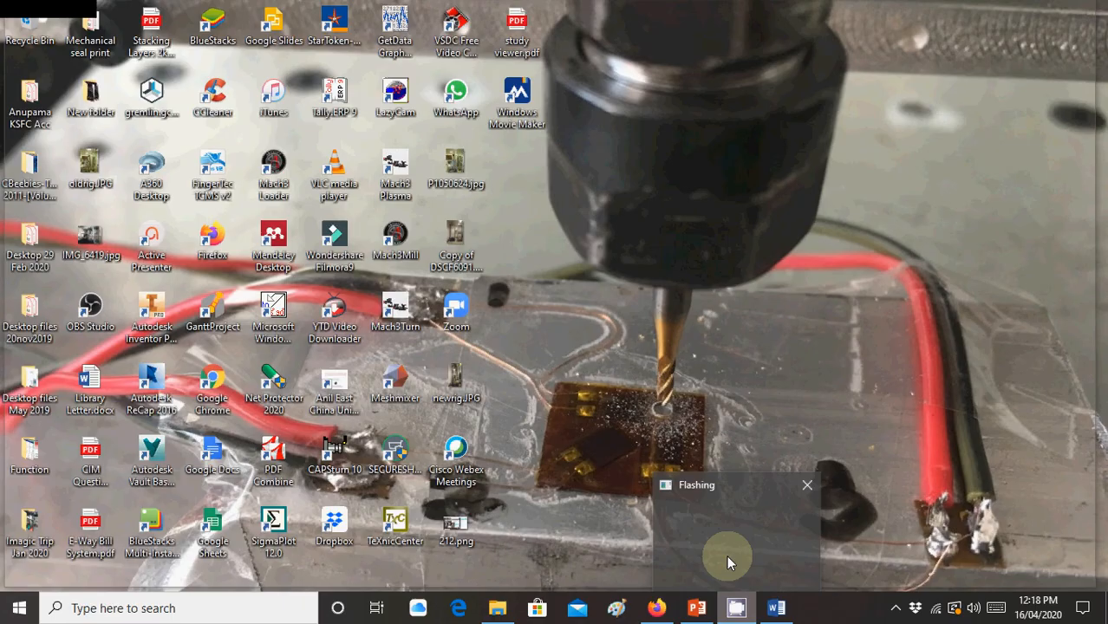
click(726, 555)
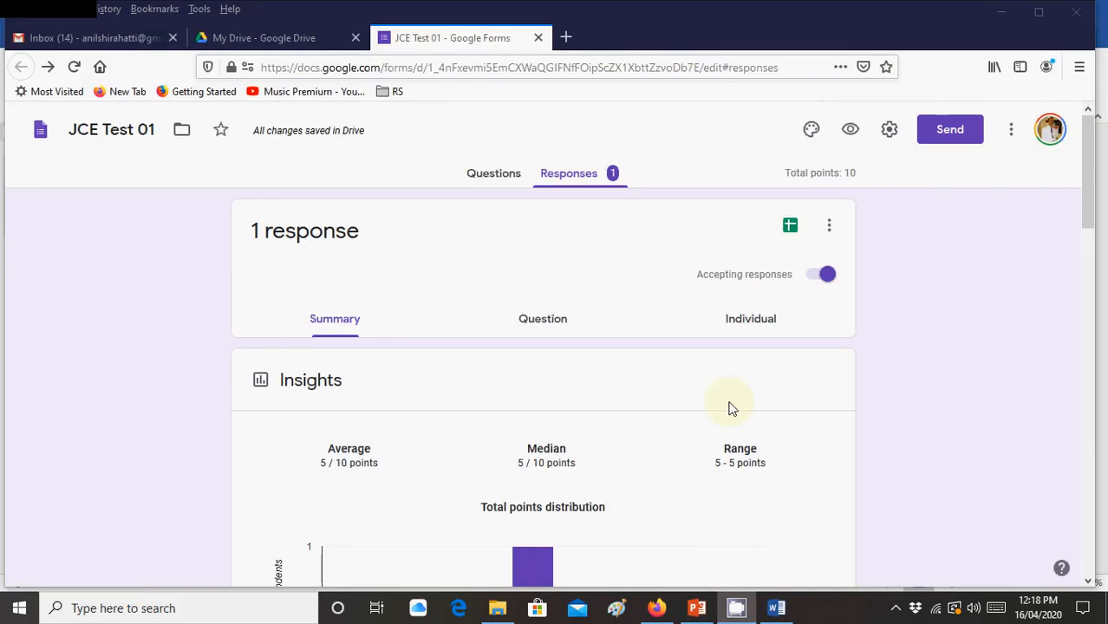
click(895, 608)
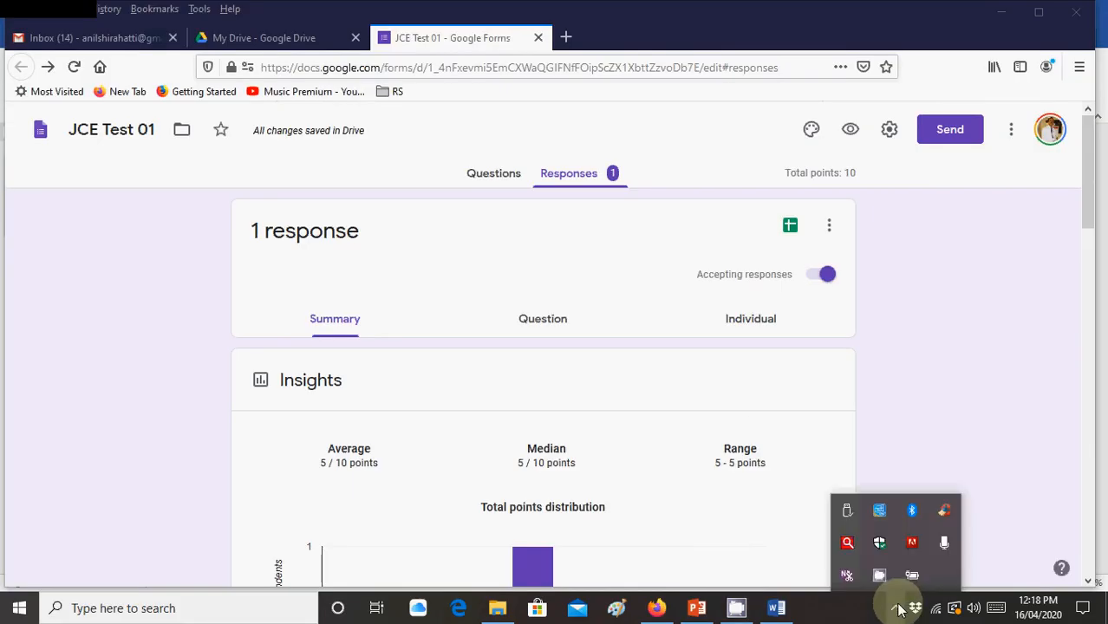